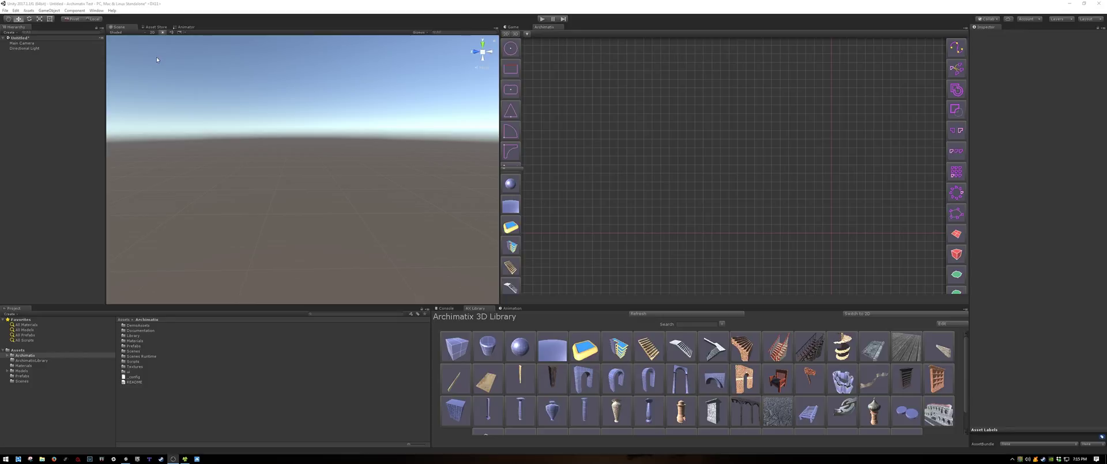
- Look through the Asset Store, Animator, Game, Console and Animation panels, then return to the library
left_click(156, 27)
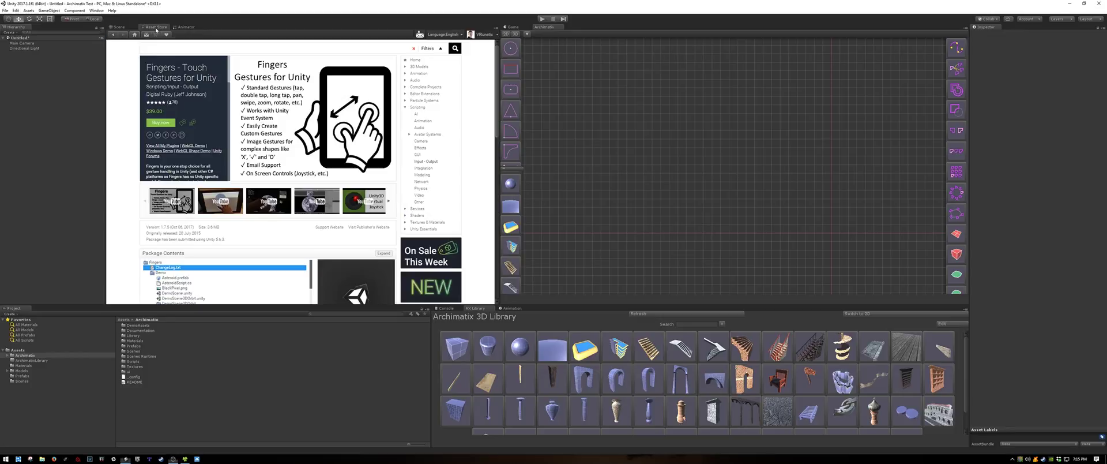
left_click(184, 27)
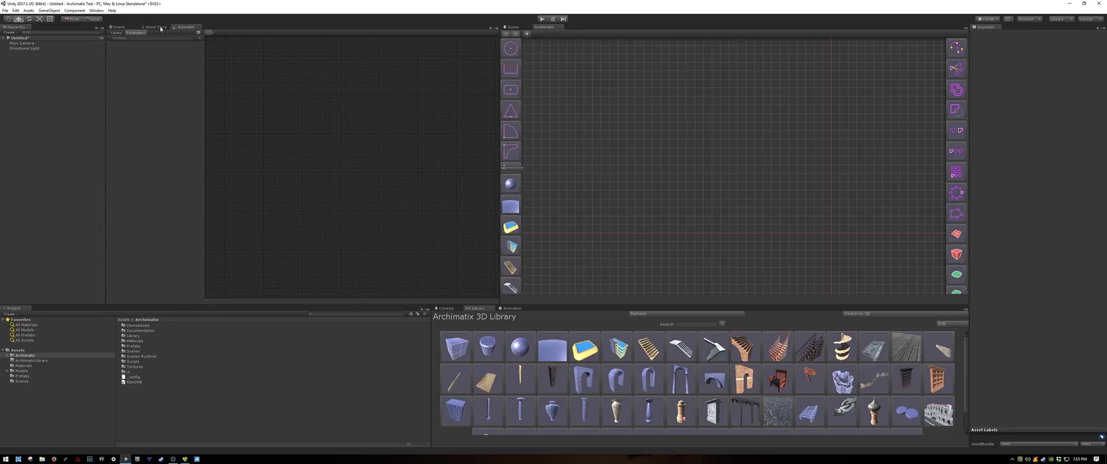
left_click(119, 27)
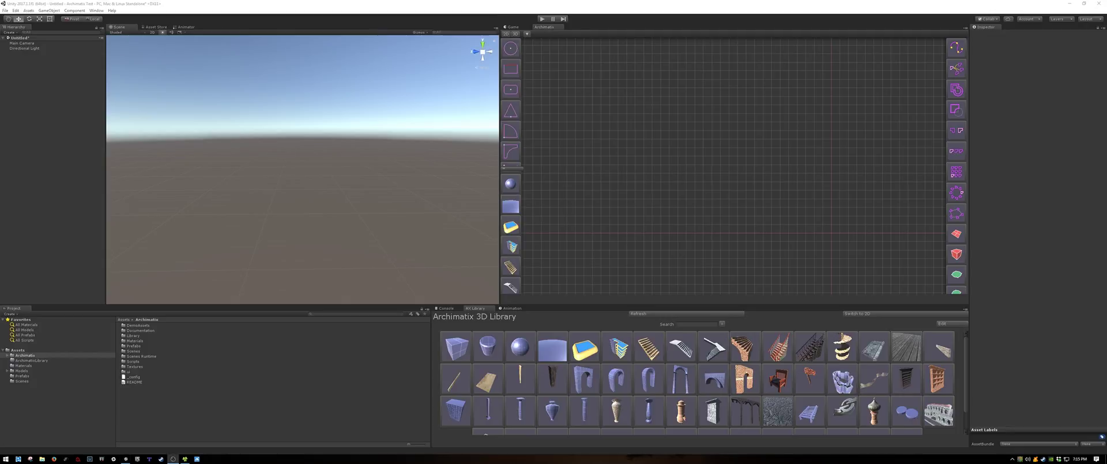
left_click(518, 27)
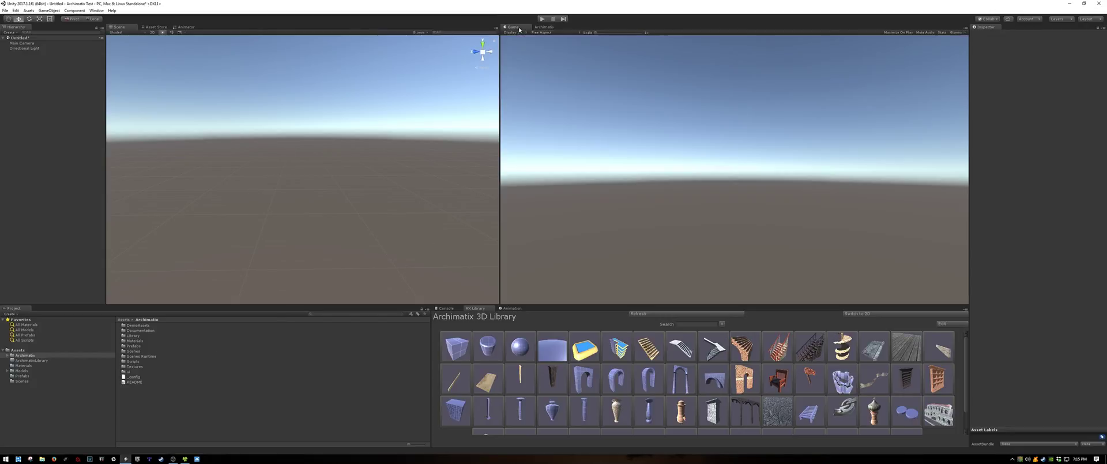
left_click(544, 27)
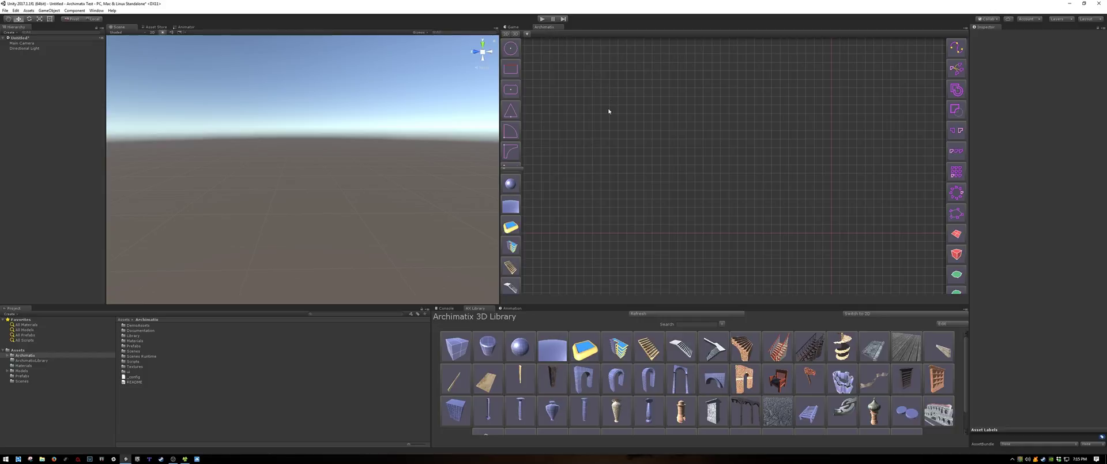
left_click(450, 309)
left_click(476, 309)
left_click(512, 308)
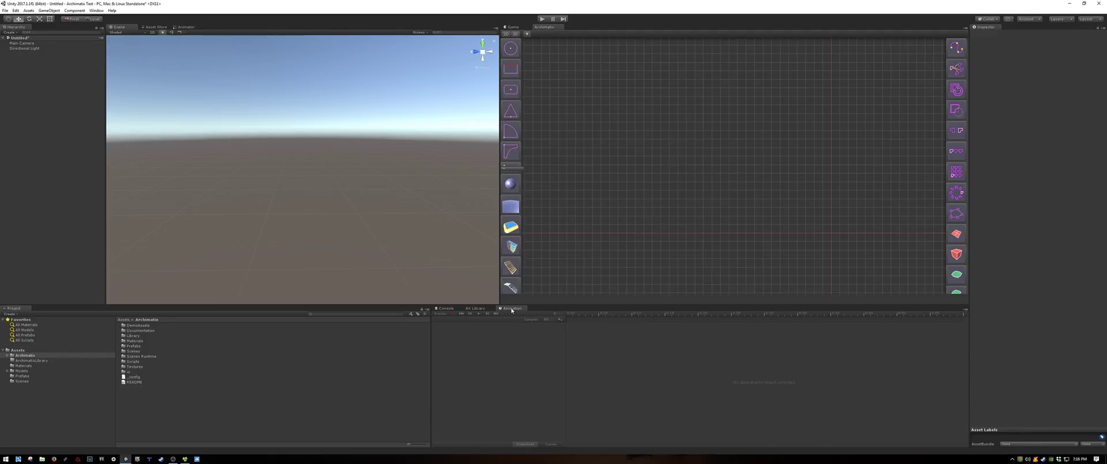
left_click(173, 458)
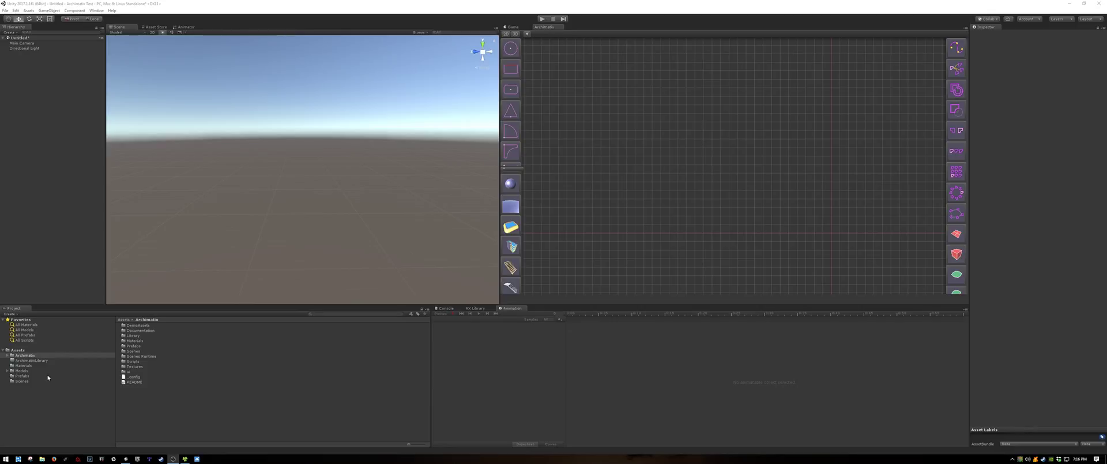
left_click(473, 310)
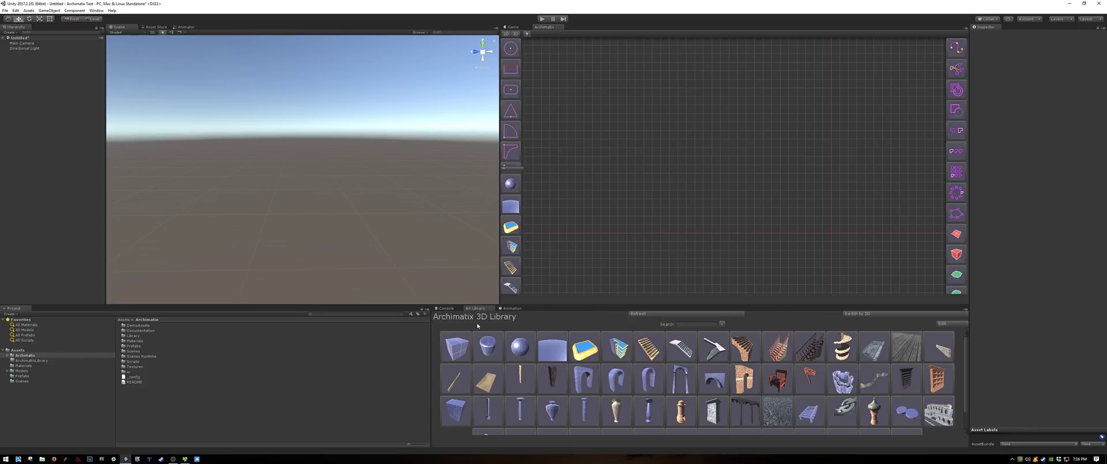
key("alt+Tab")
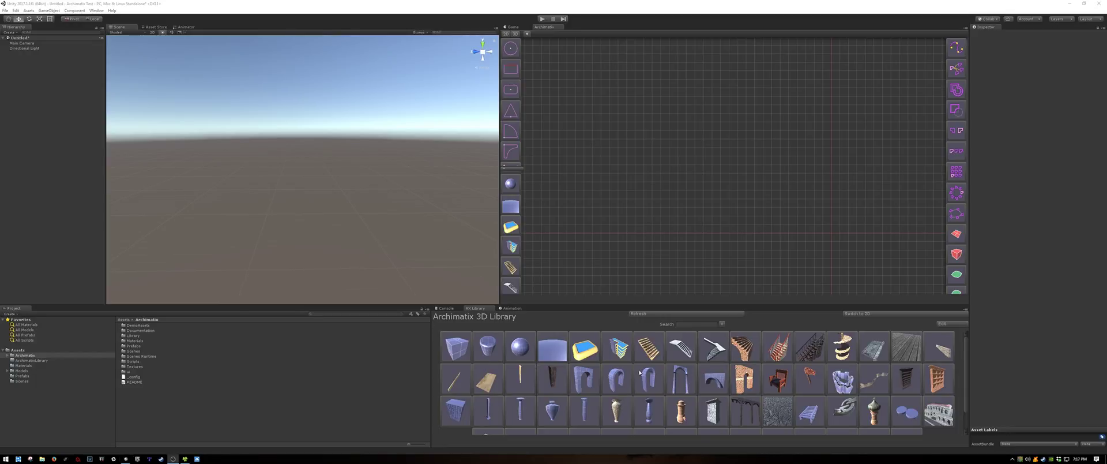
- Switch the Archimatix library to 2D shapes and create the new model AXModel_1
scroll(707, 368, "down", 2)
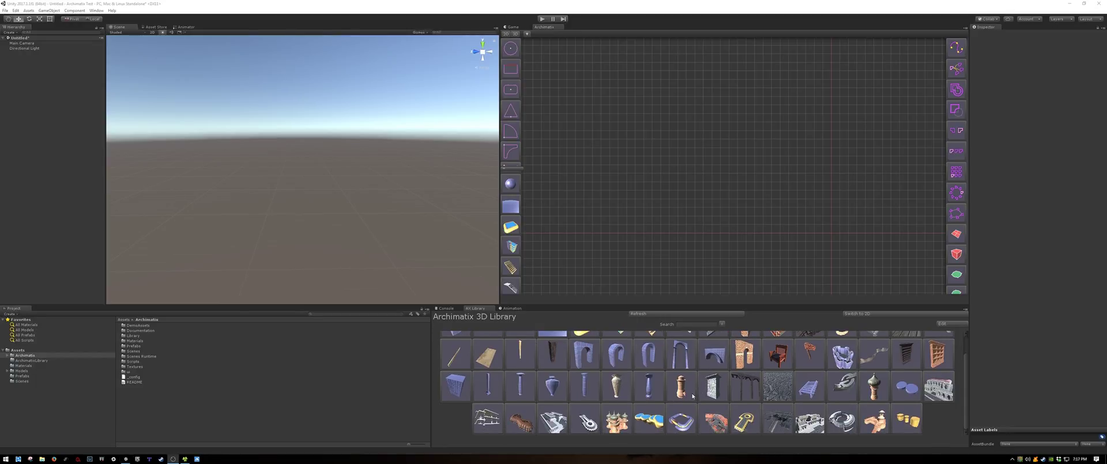
scroll(692, 395, "up", 2)
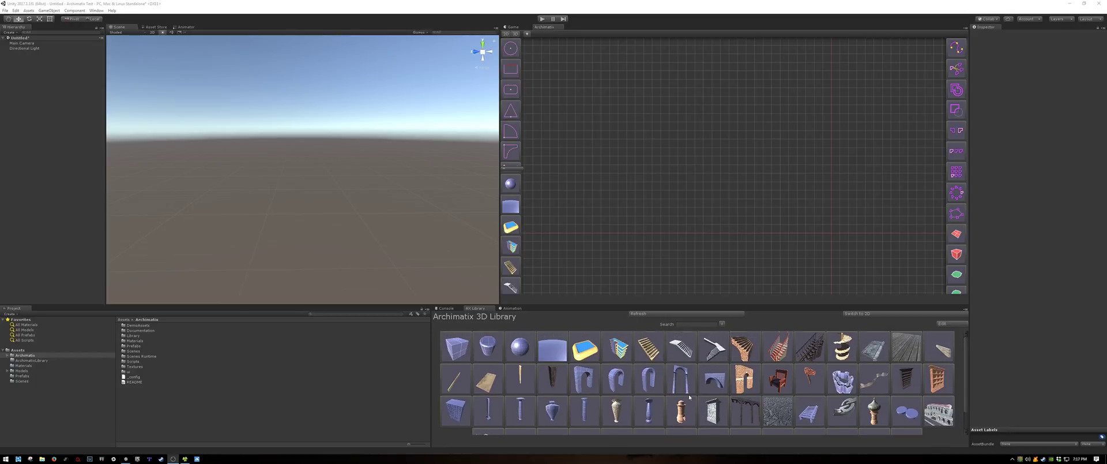
left_click(892, 314)
scroll(748, 365, "down", 2)
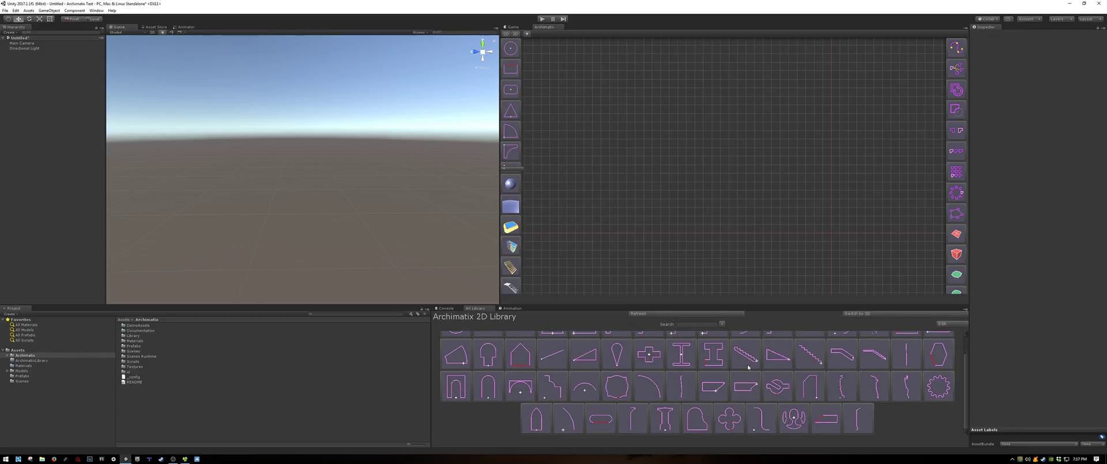
left_click(747, 368)
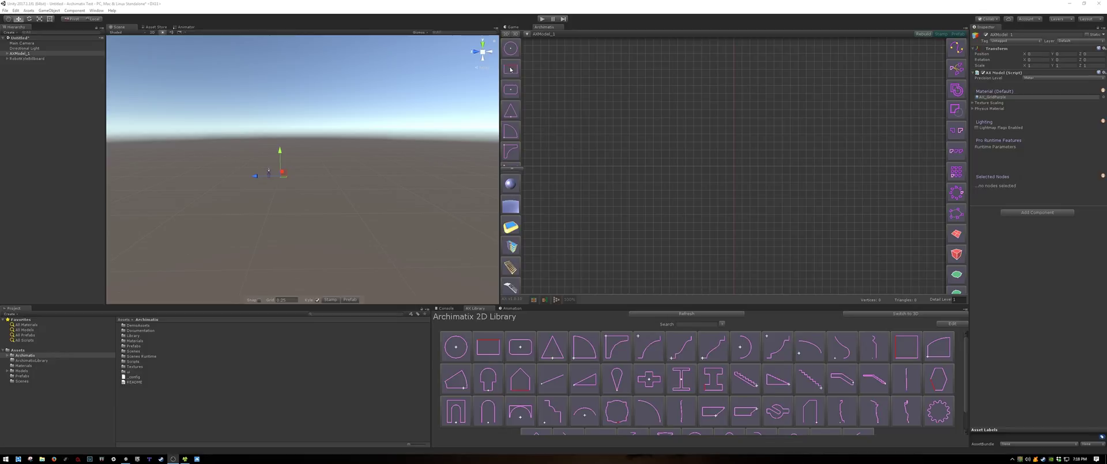
- Add a Bracket shape node and connect its output to a new ShapeOffsetter node
left_click(510, 152)
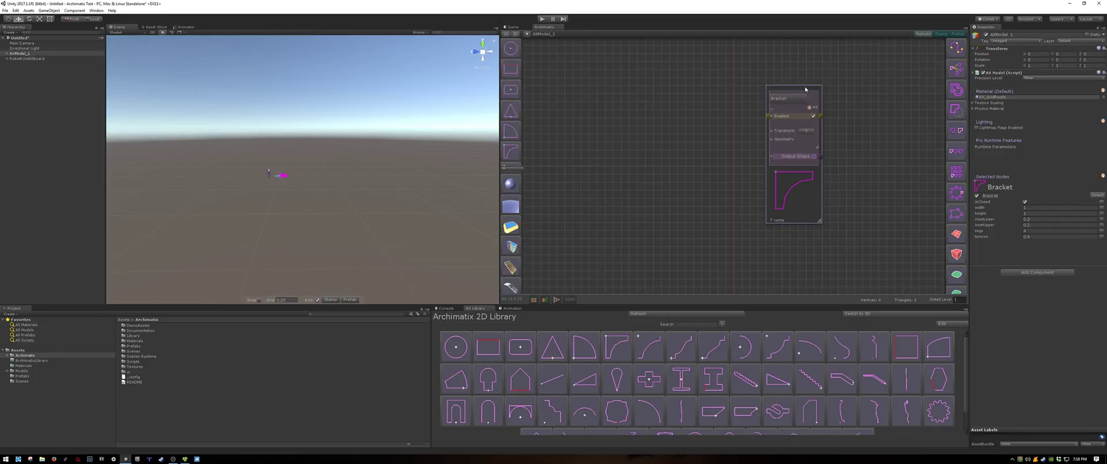
left_click_drag(805, 89, 645, 93)
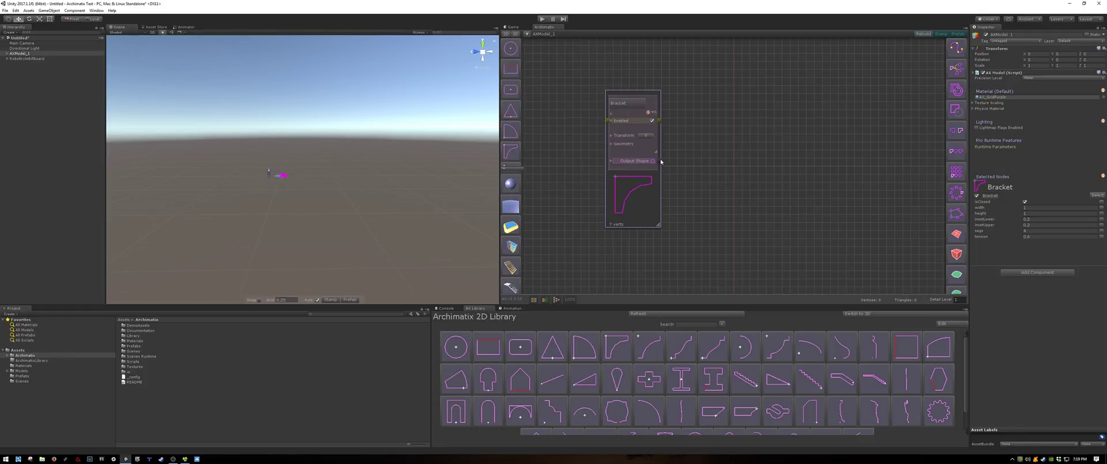
left_click_drag(661, 162, 960, 72)
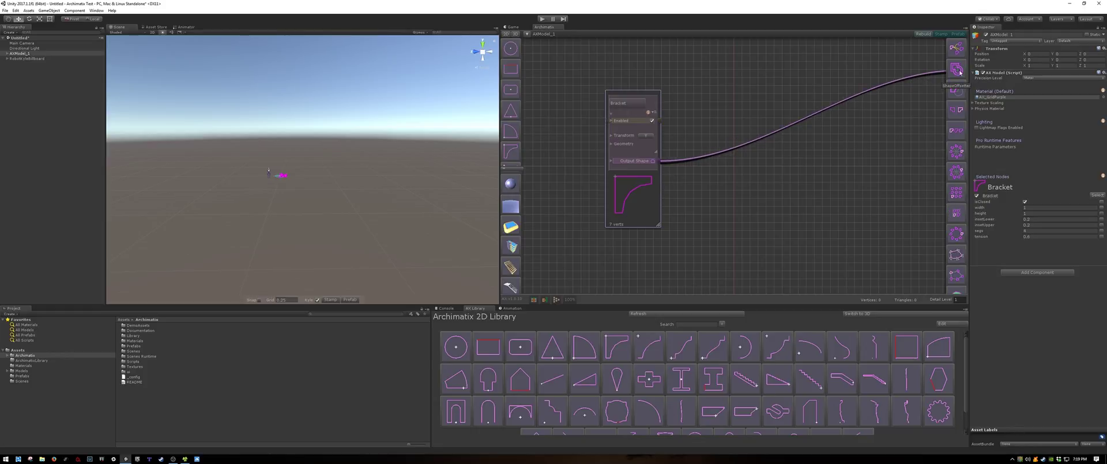
left_click_drag(960, 72, 960, 72)
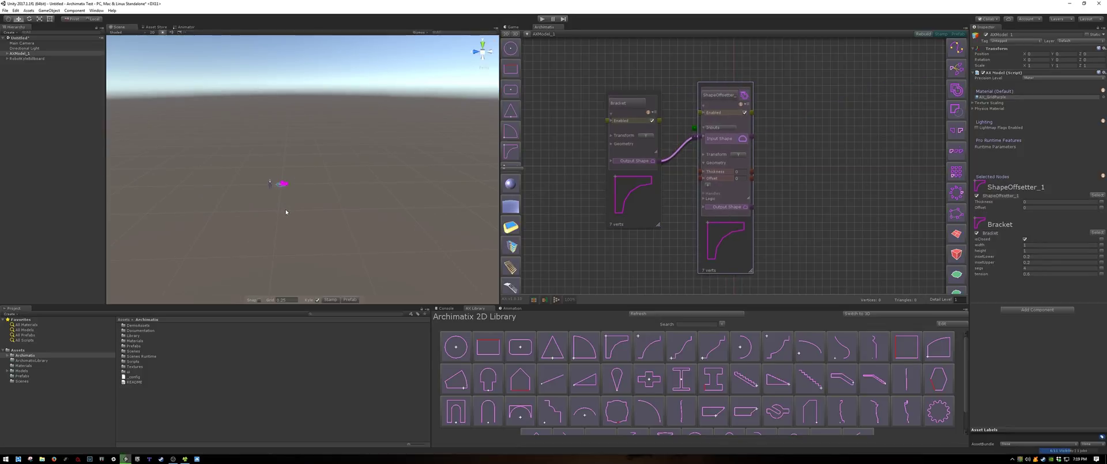
key("f")
left_click_drag(286, 199, 403, 245, "alt")
scroll(346, 239, "down", 3)
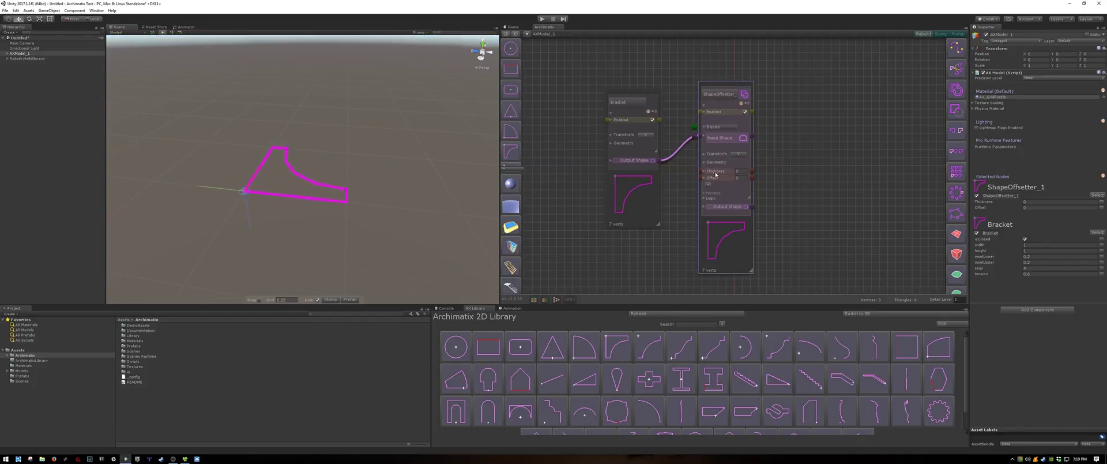
- Give the offset thickness, widen the bracket to about 4.394, and raise its segments for smoothness
left_click_drag(715, 174, 721, 173)
scroll(388, 203, "down", 5)
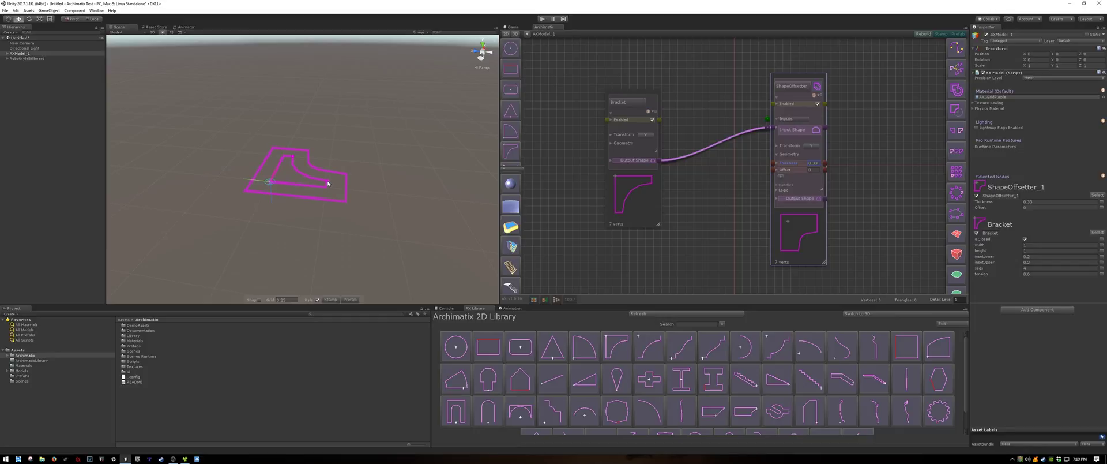
left_click_drag(328, 184, 448, 165)
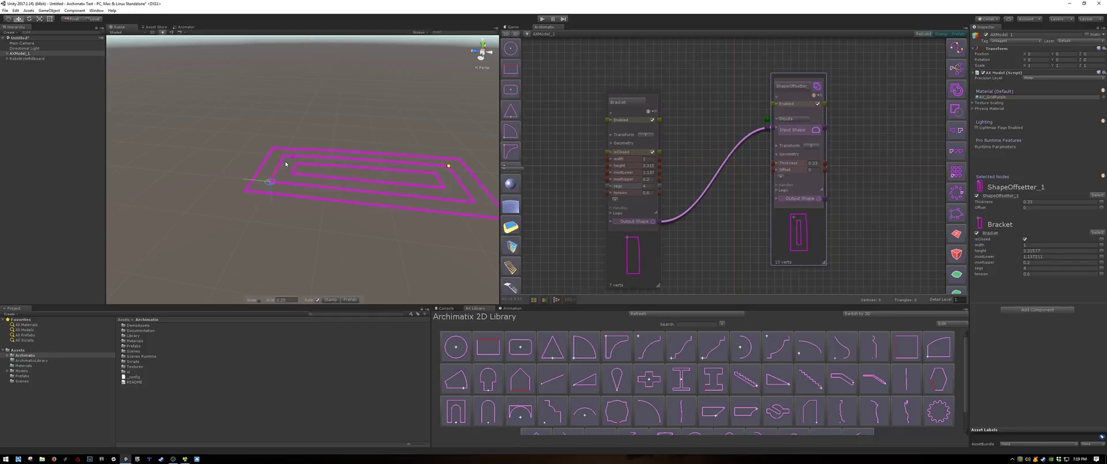
left_click_drag(291, 157, 358, 118)
left_click_drag(381, 389, 383, 337)
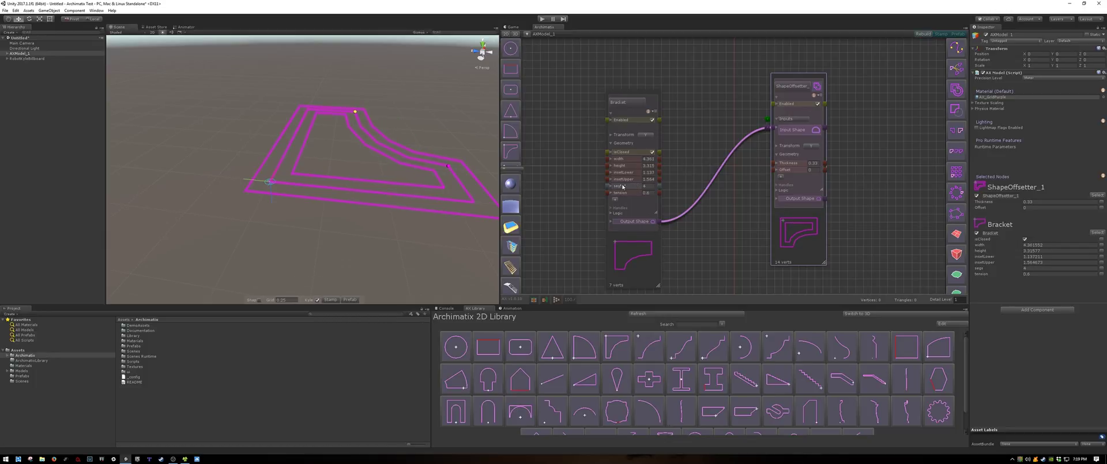
left_click_drag(622, 186, 625, 186)
mouse_move(346, 231)
left_mouse_down("alt")
mouse_move(383, 230)
mouse_move(321, 223)
mouse_move(334, 225)
left_mouse_up("alt")
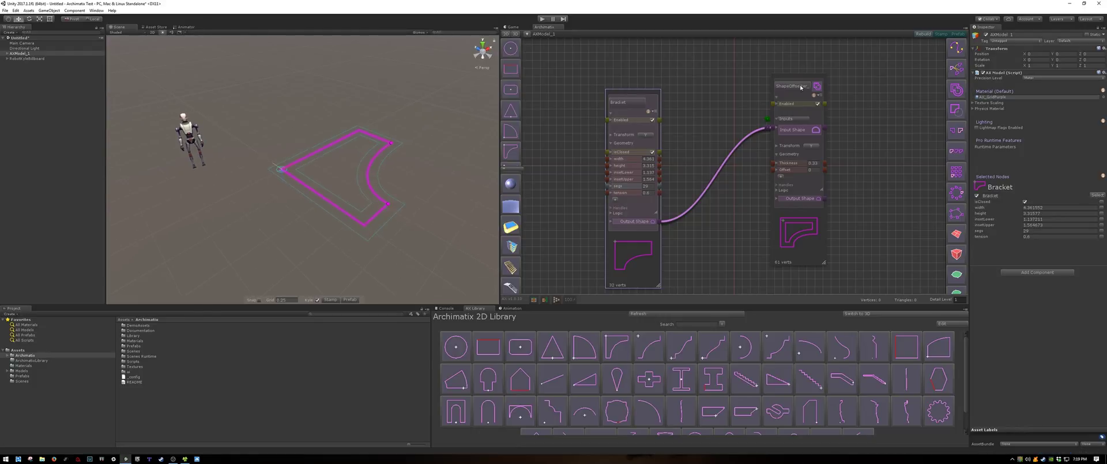
left_click_drag(798, 75, 754, 79)
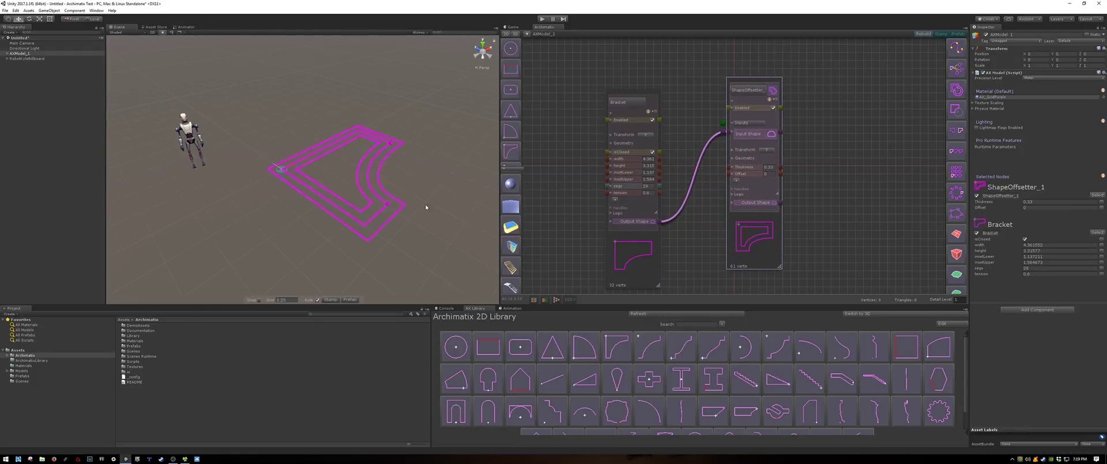
mouse_move(426, 206)
left_mouse_down("alt")
mouse_move(388, 205)
mouse_move(438, 205)
left_mouse_up("alt")
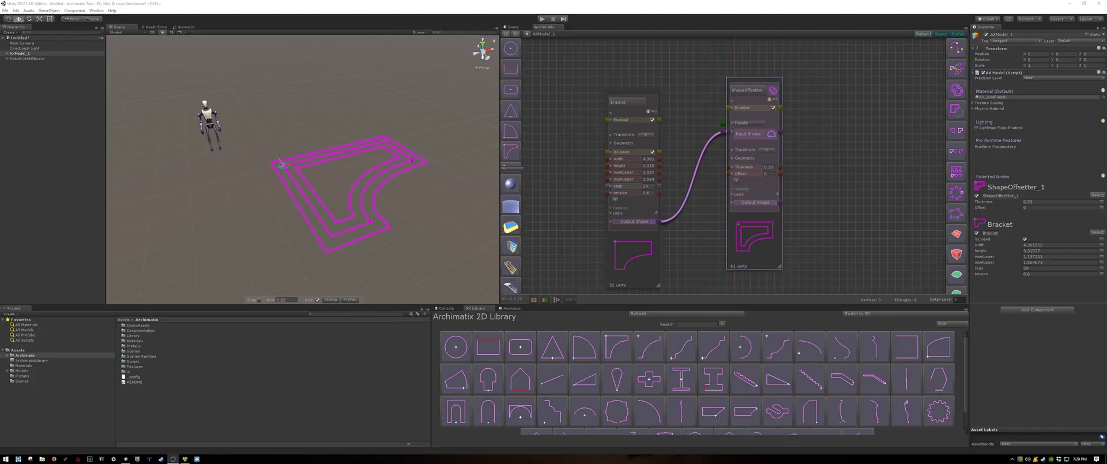
- Save ShapeOffsetter_1 to the library and find the new entry in the 2D list
left_click(774, 100)
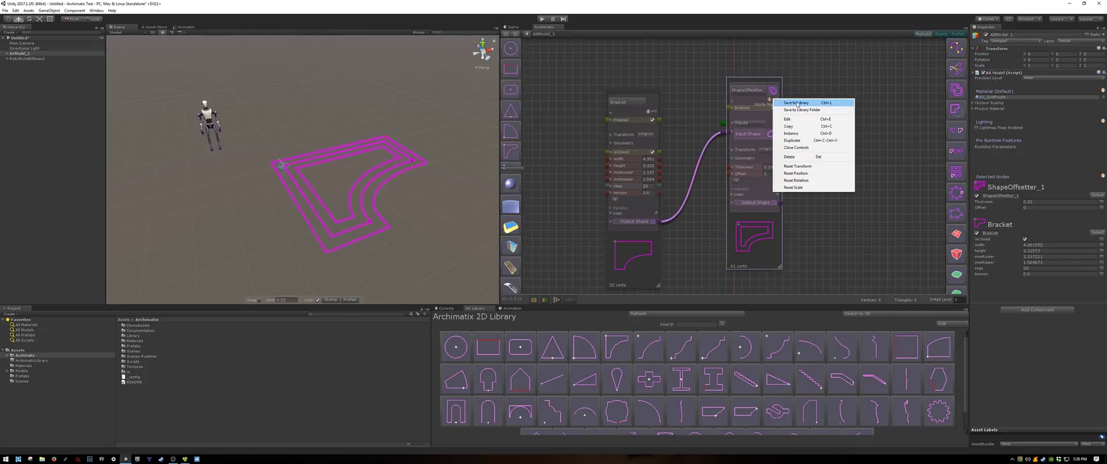
left_click(797, 102)
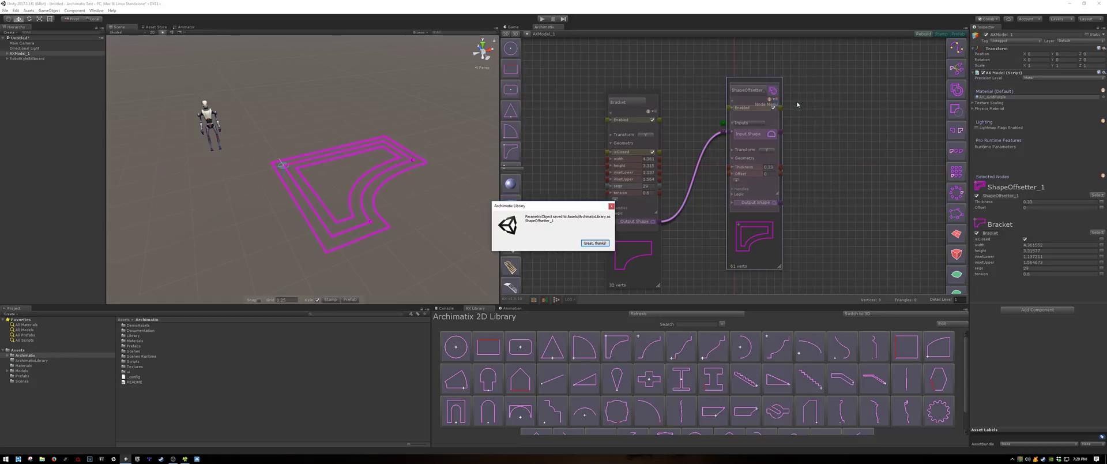
left_click(586, 243)
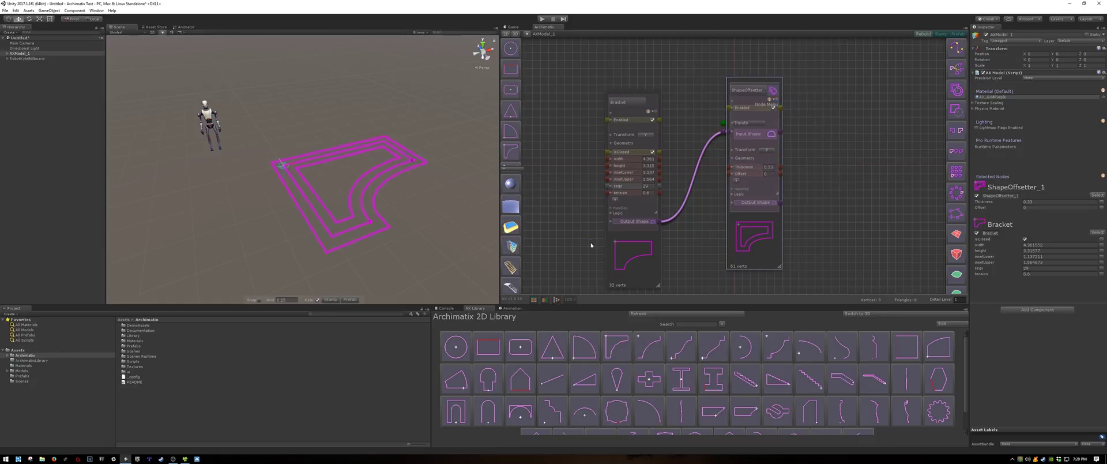
scroll(859, 361, "down", 2)
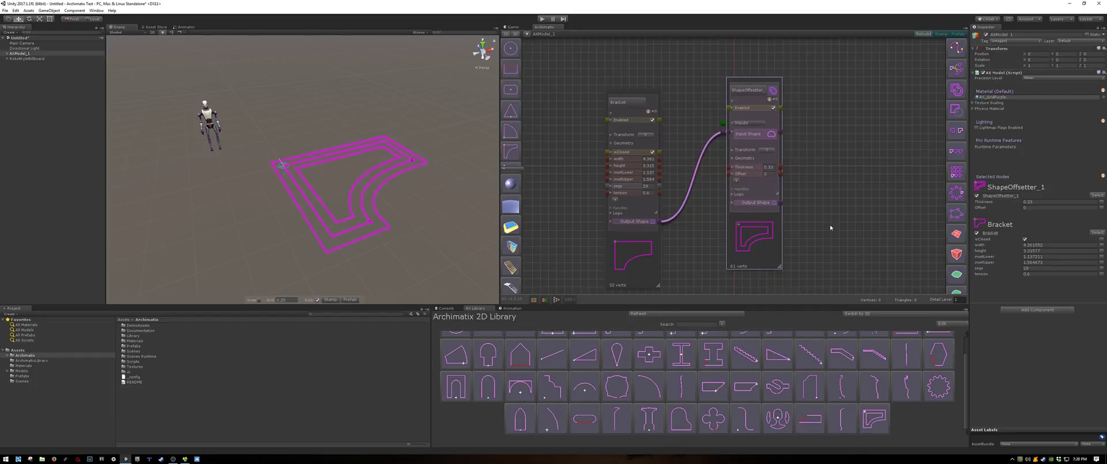
- Replace the old nodes with the library bracket and arrange its Bracket and ShapeOffsetter_1 nodes
left_click(617, 177)
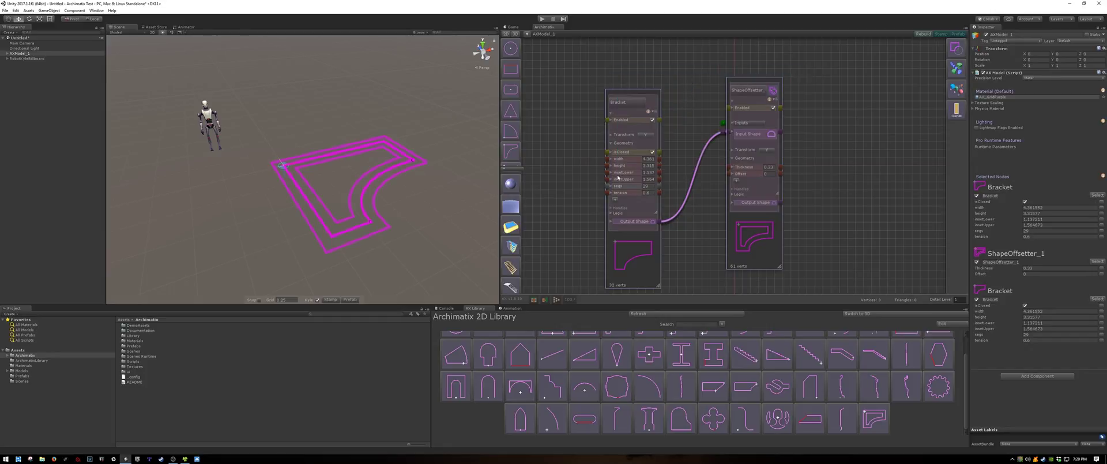
key("Delete")
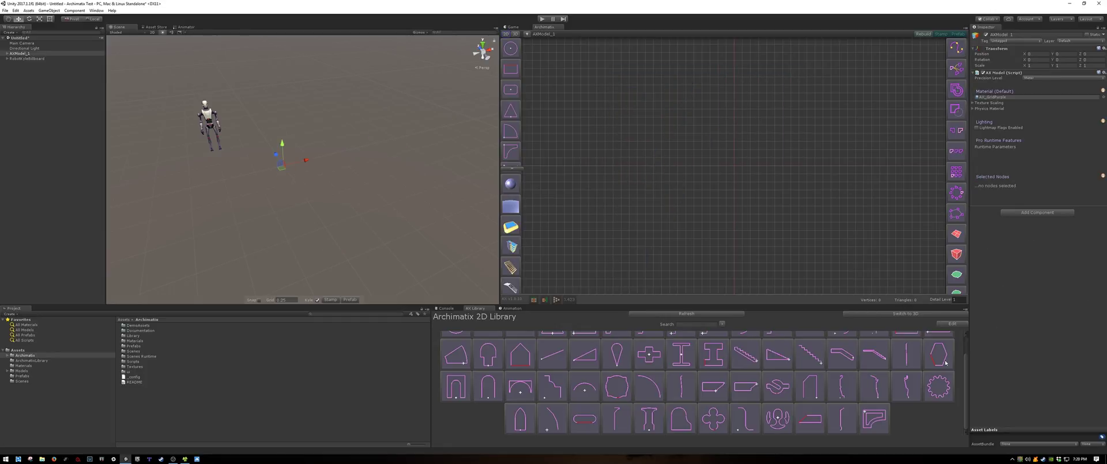
left_click(870, 427)
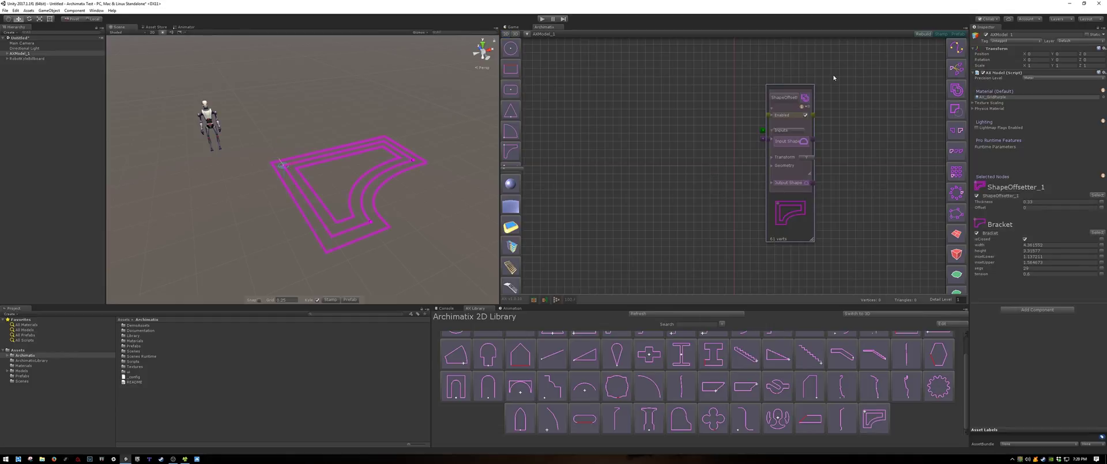
left_click_drag(801, 88, 769, 86)
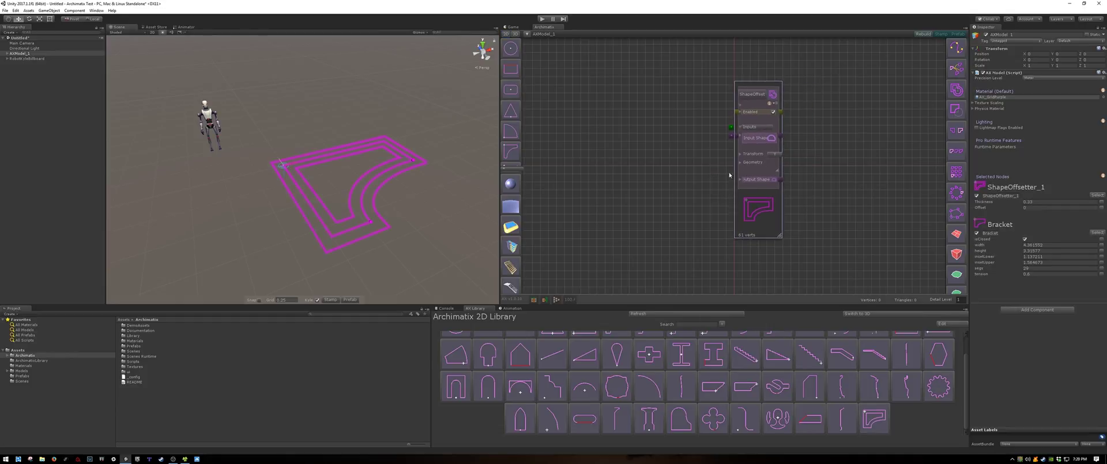
left_click(731, 129)
left_click_drag(644, 97, 665, 112)
left_click_drag(749, 94, 723, 98)
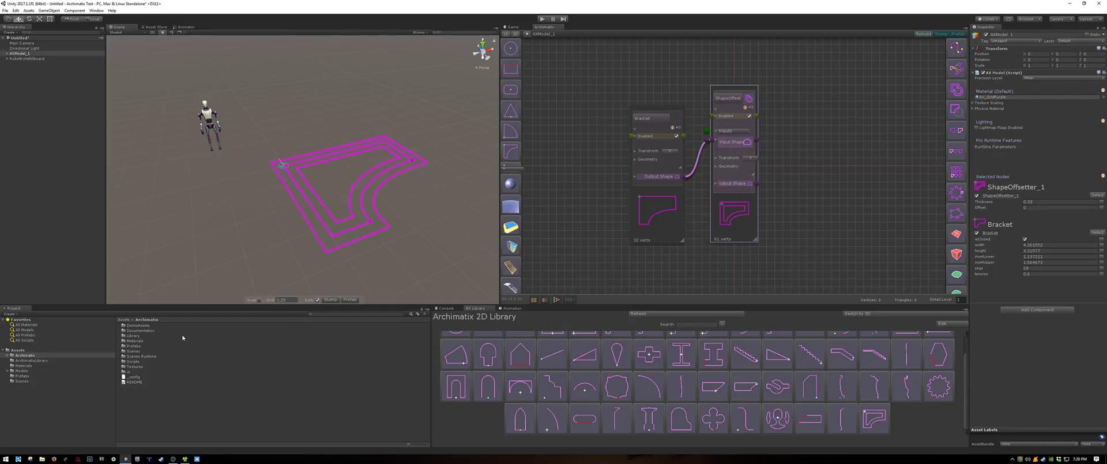
left_click(172, 459)
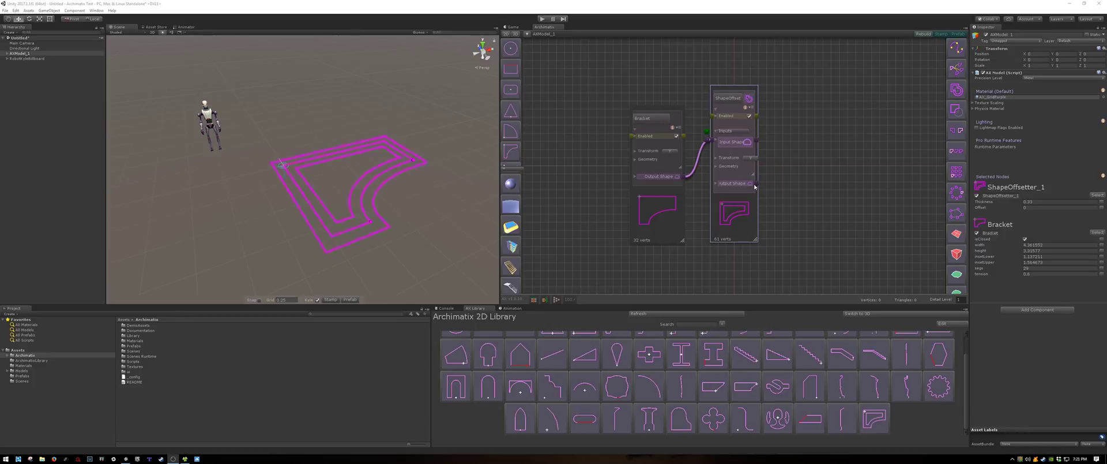
- Extrude the offset bracket into an Extrude_2 node with back faces rendered
left_click_drag(754, 187, 955, 181)
scroll(951, 119, "down", 5)
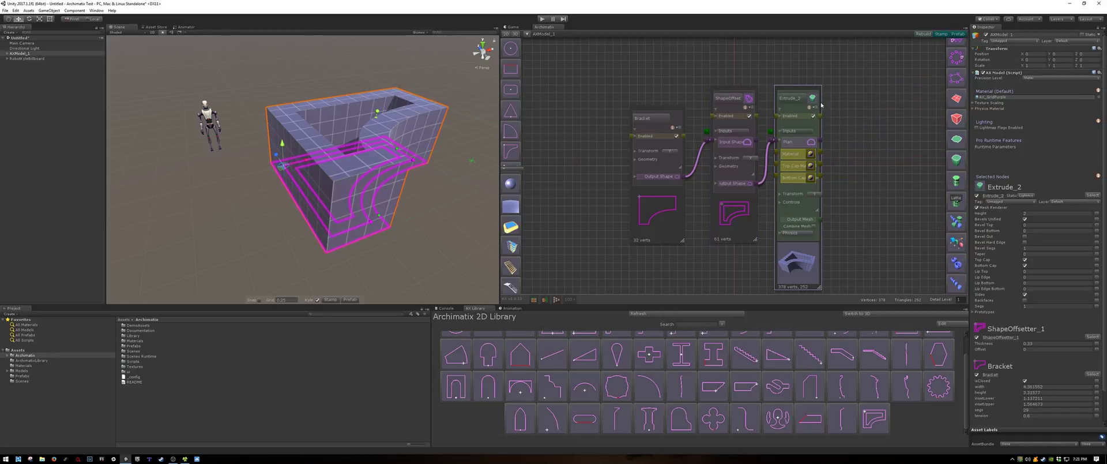
left_click_drag(808, 91, 821, 66)
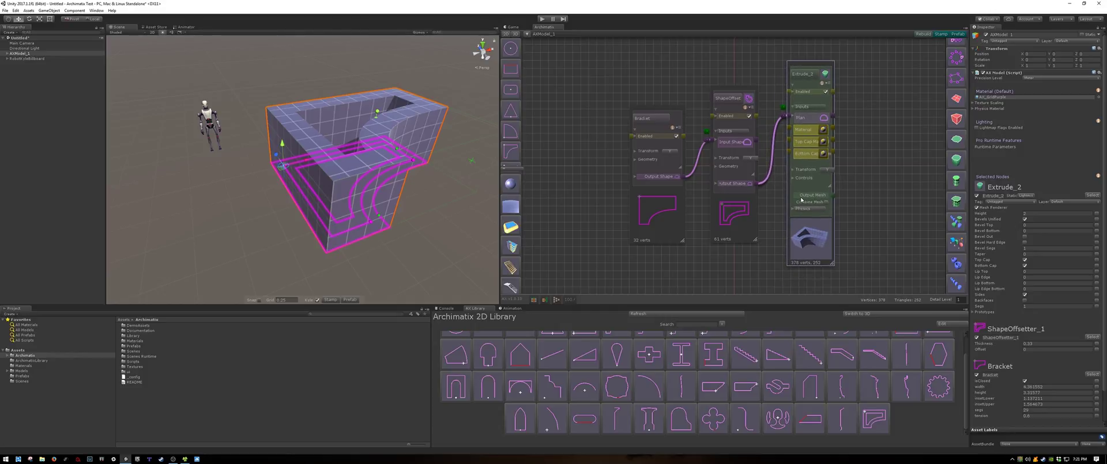
left_click(793, 178)
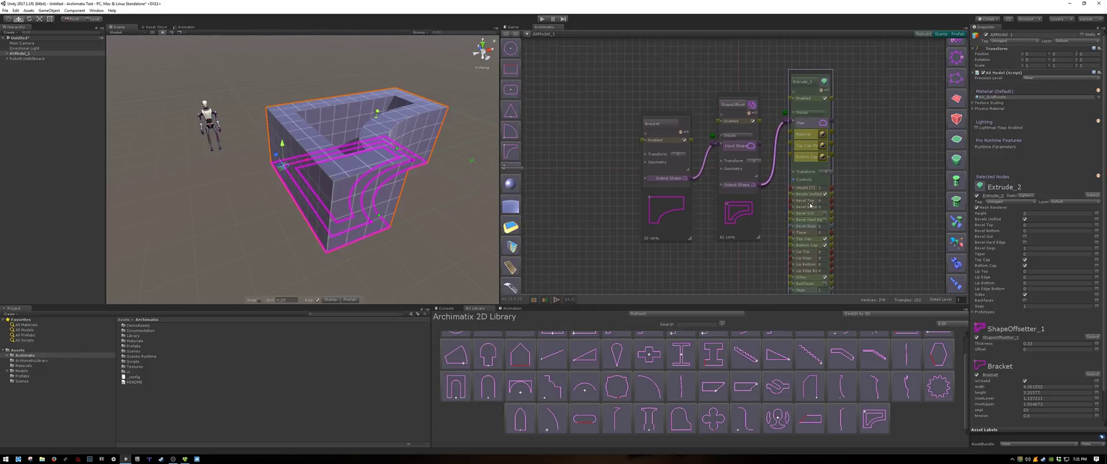
scroll(839, 260, "down", 3)
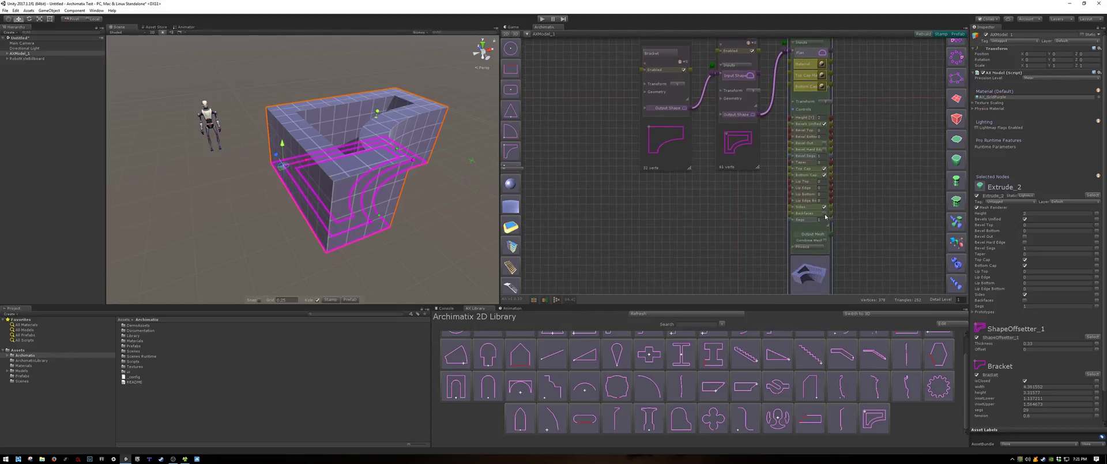
left_click(824, 213)
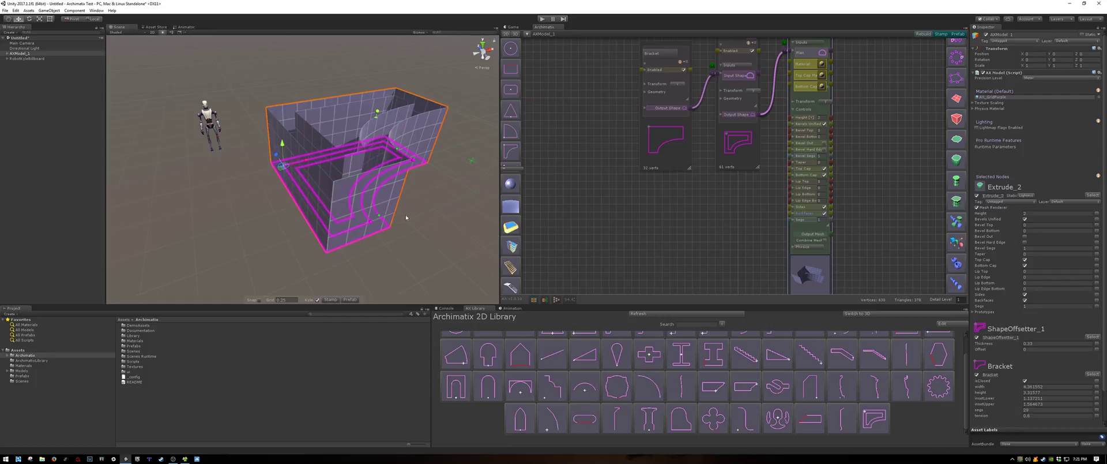
left_click_drag(404, 215, 342, 159, "alt")
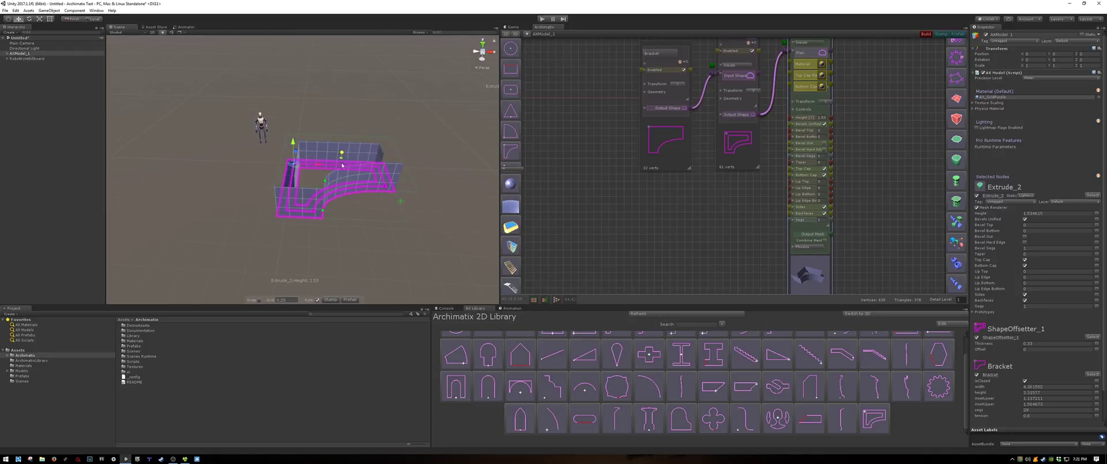
left_click_drag(343, 182, 400, 164, "alt")
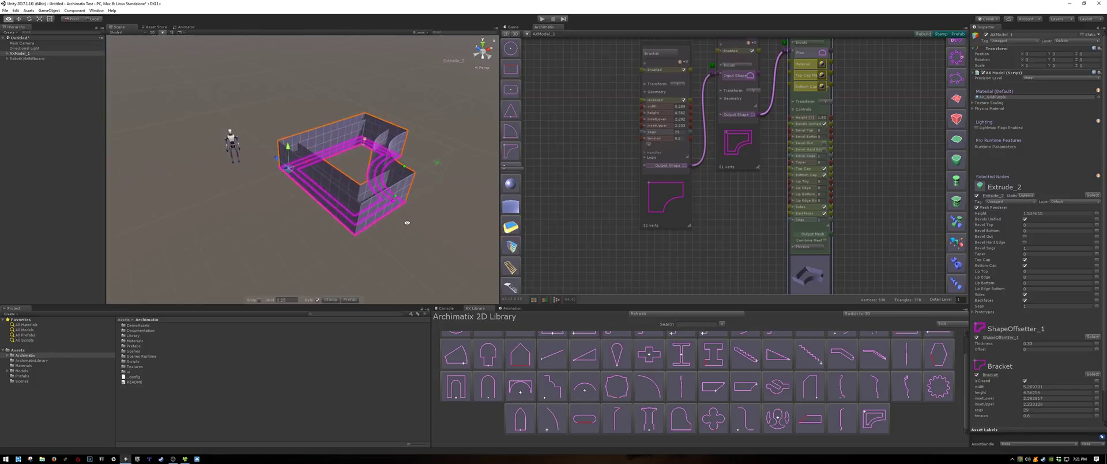
- Set the ShapeOffsetter thickness to 0.5, then to 1
left_click(719, 101)
left_click(720, 99)
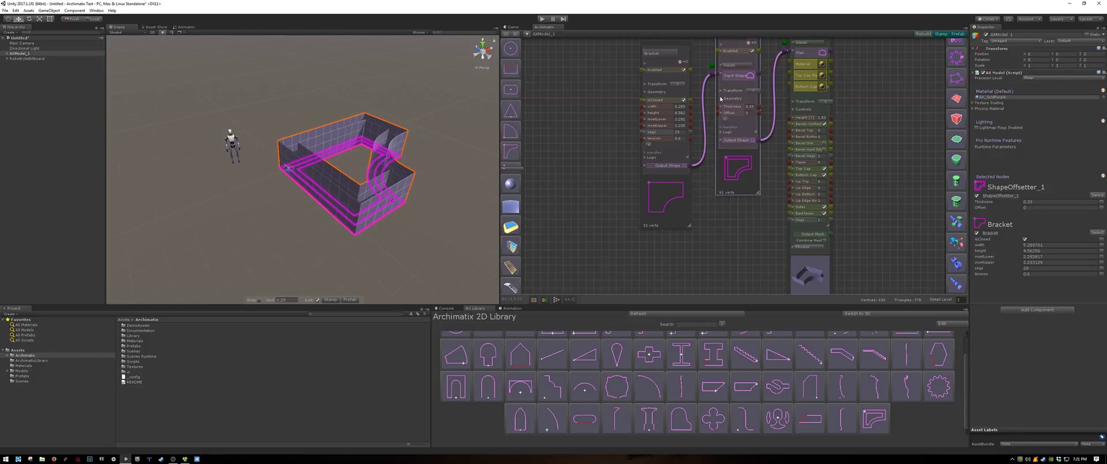
left_click(748, 107)
type("0.5")
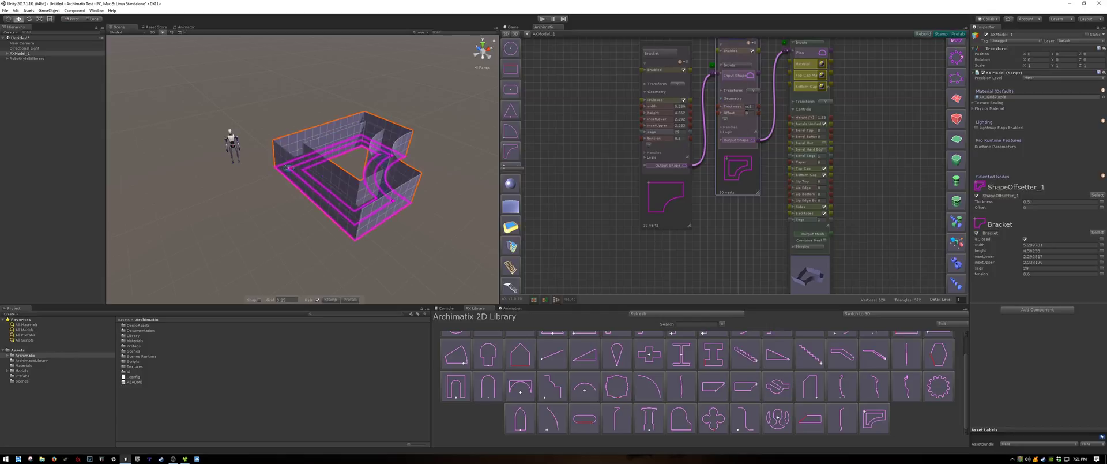
left_click(748, 107)
type("1")
key("Return")
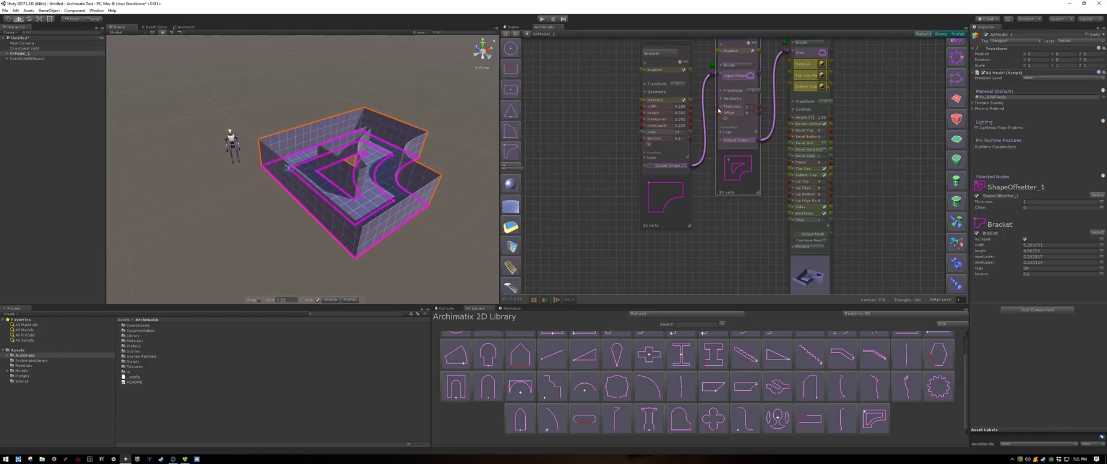
- Add a Material node to Extrude_2 and assign the AX_BlockWallLight stone material
scroll(863, 124, "up", 3)
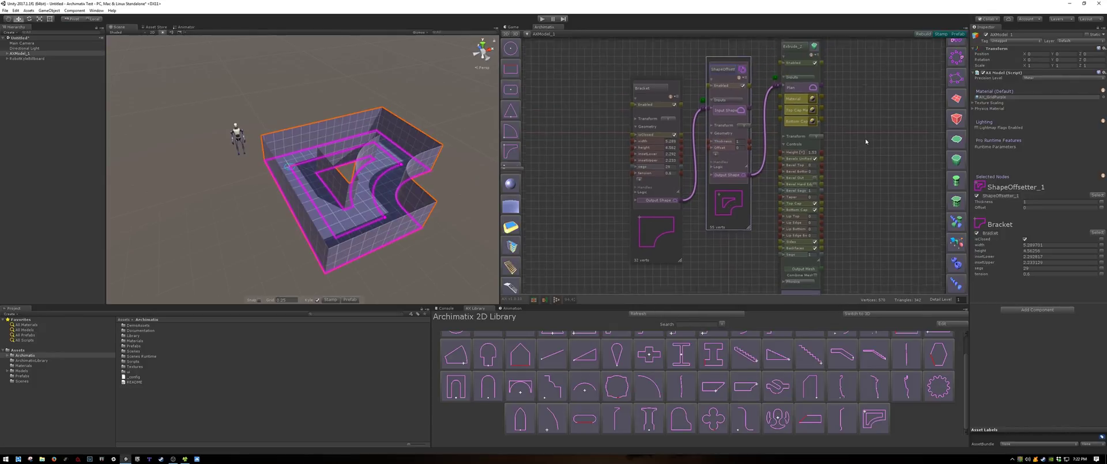
left_click(815, 114)
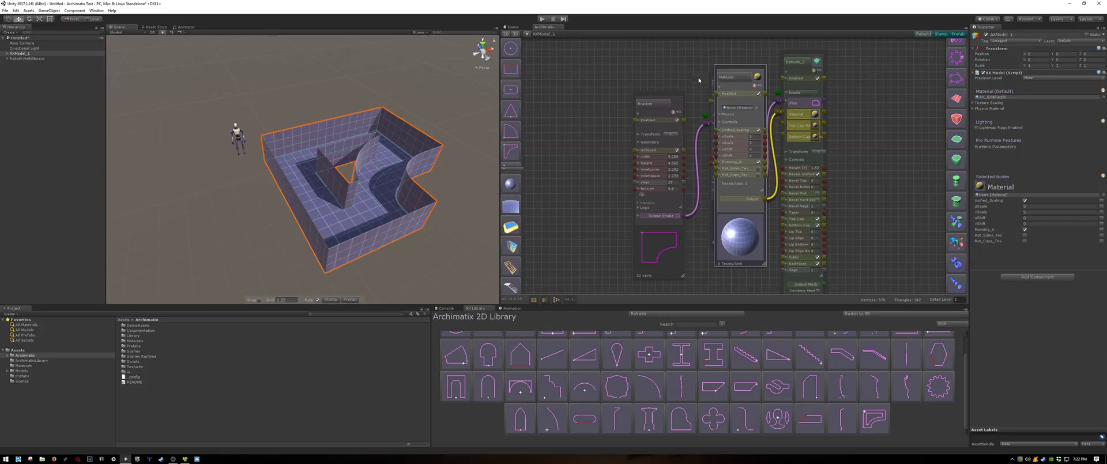
left_click_drag(734, 112, 595, 113)
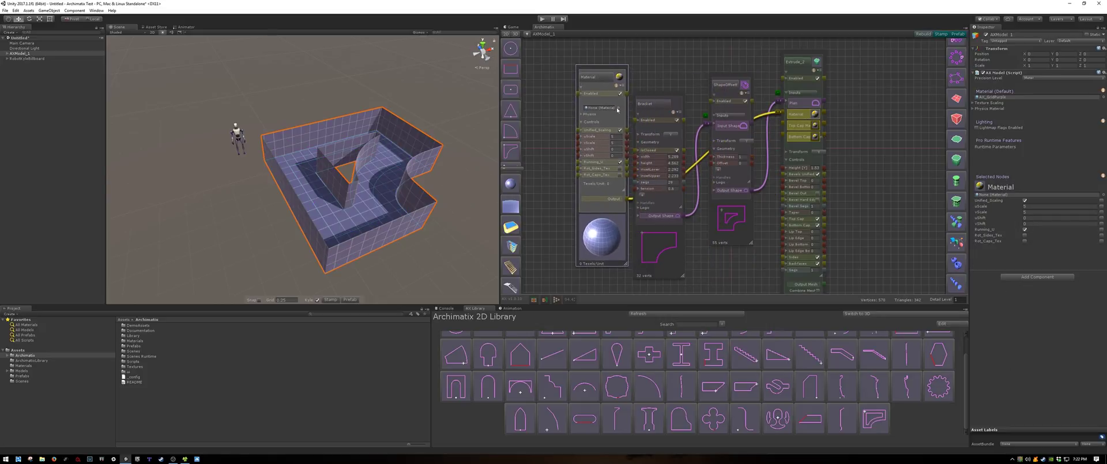
left_click(618, 108)
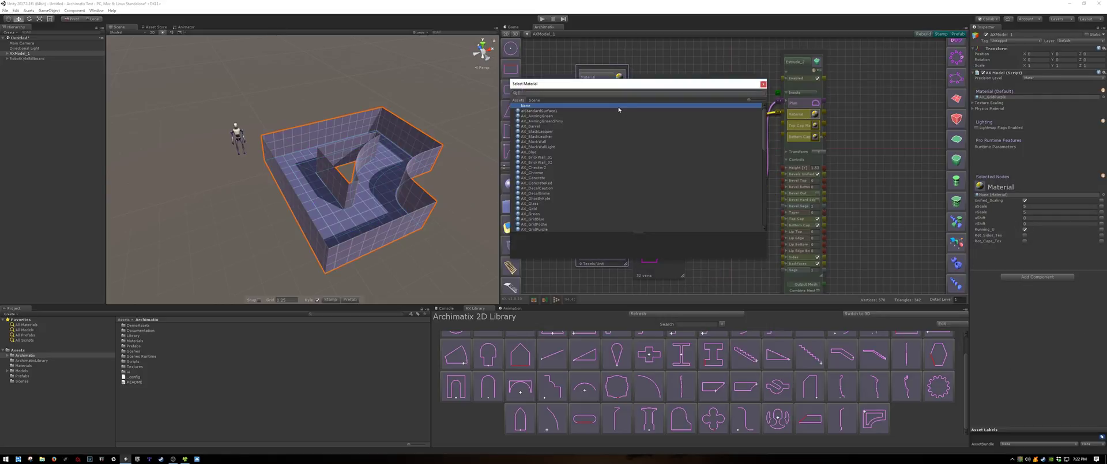
left_click(541, 147)
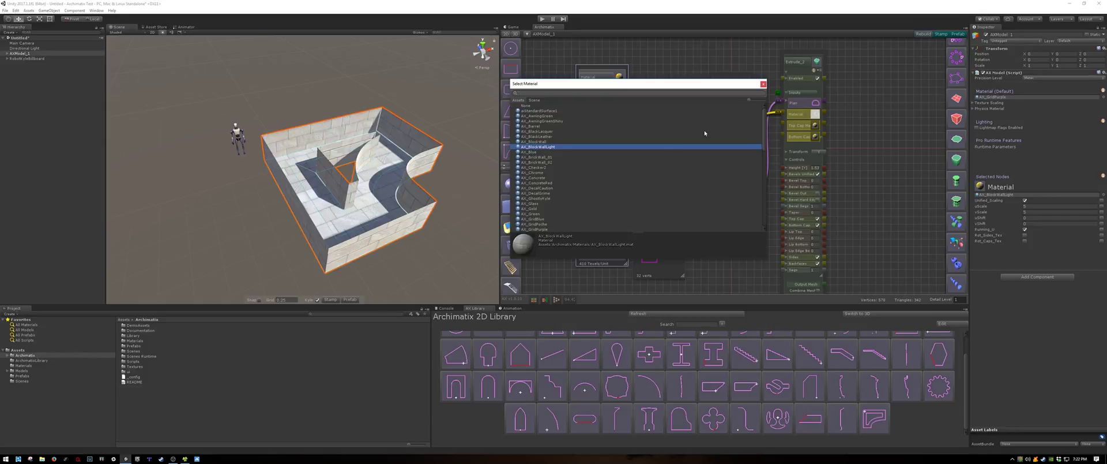
left_click(763, 84)
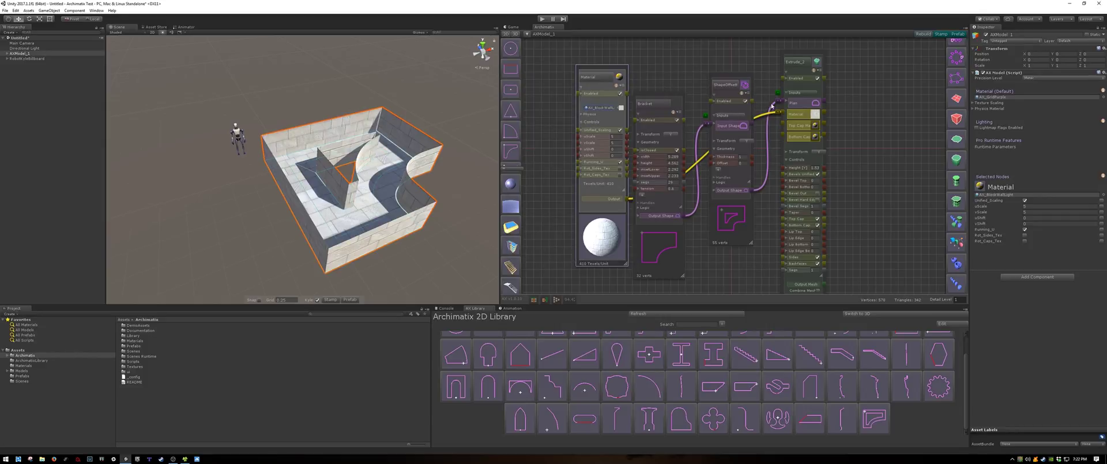
left_click(778, 112)
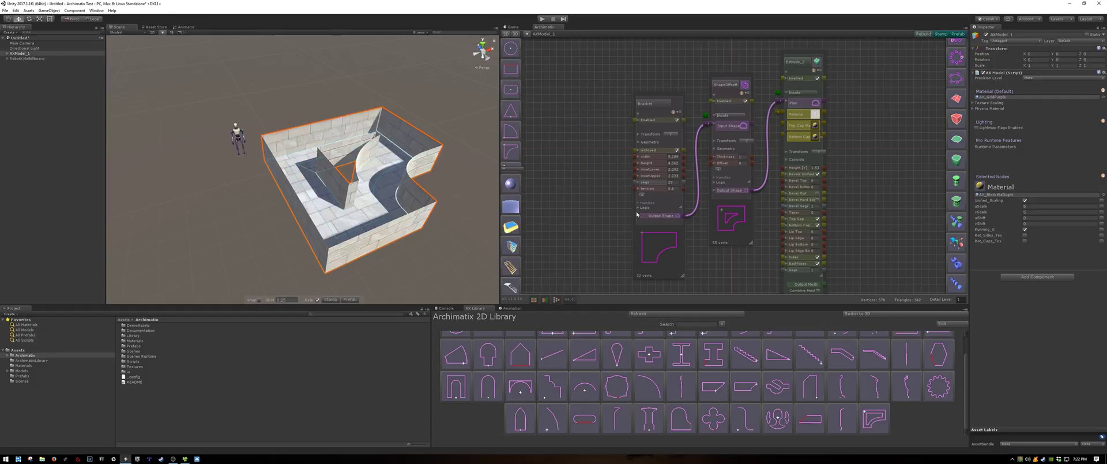
left_click_drag(323, 173, 362, 221, "alt")
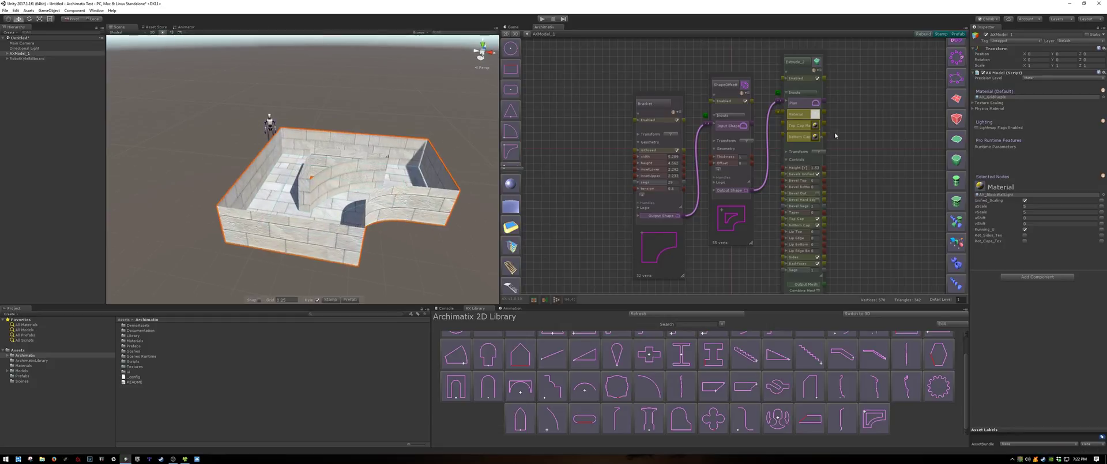
- Save the textured Extrude_2 node to the Archimatix library and dismiss the confirmation
scroll(835, 135, "up", 3)
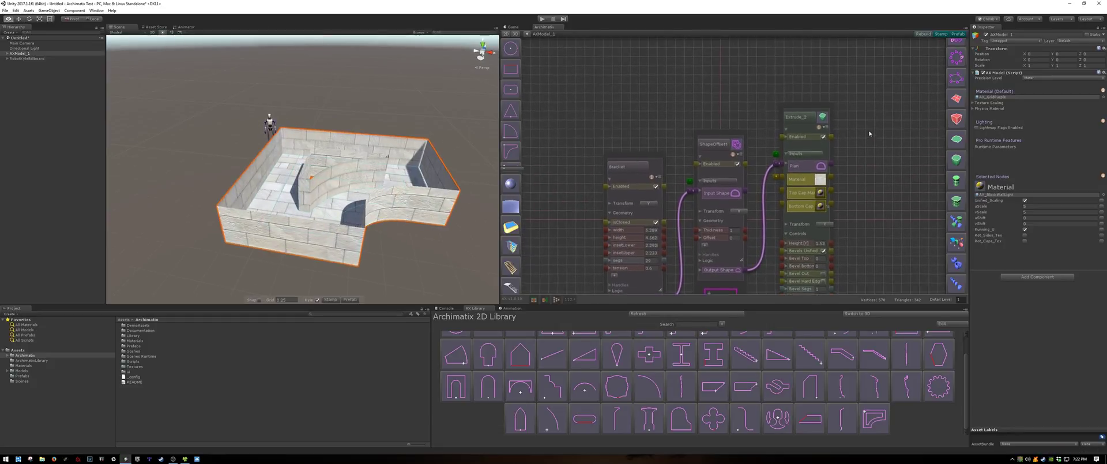
middle_click_drag(870, 133, 839, 118)
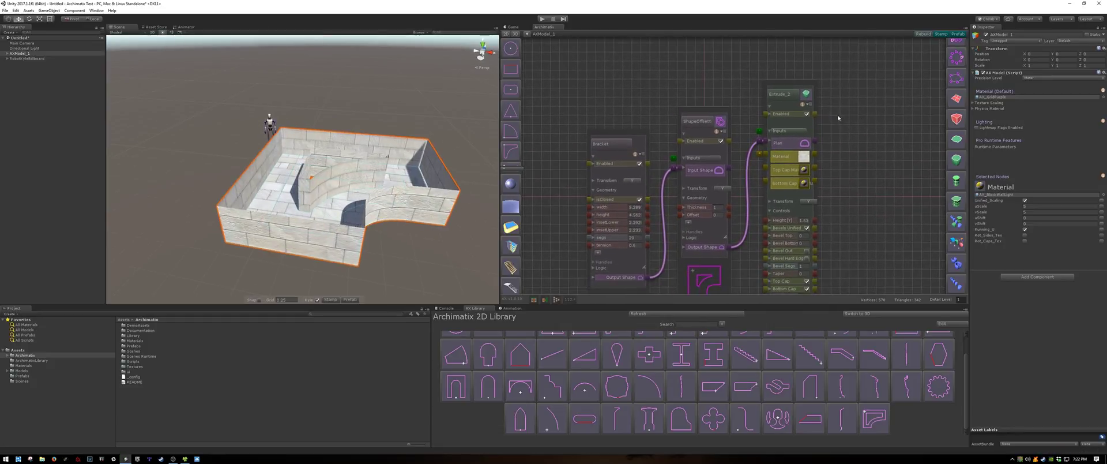
left_click(809, 106)
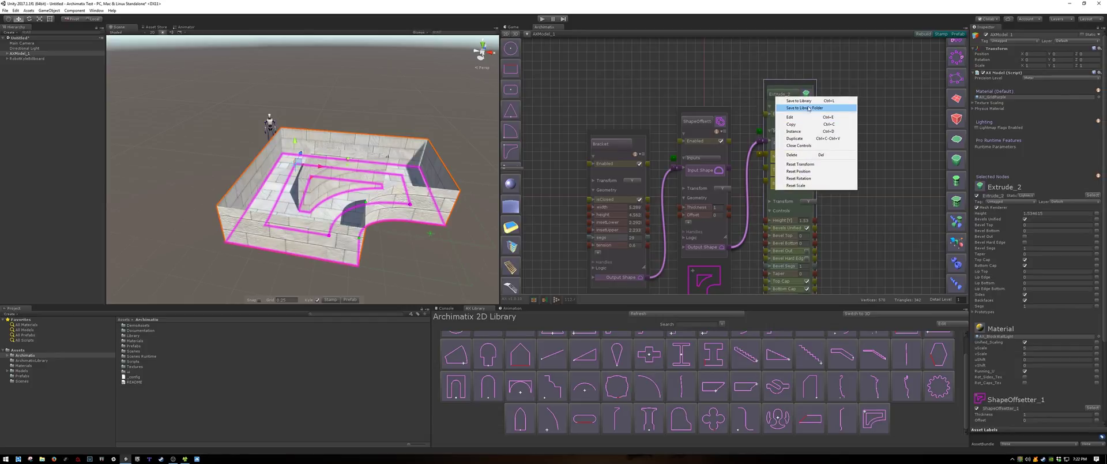
left_click(803, 103)
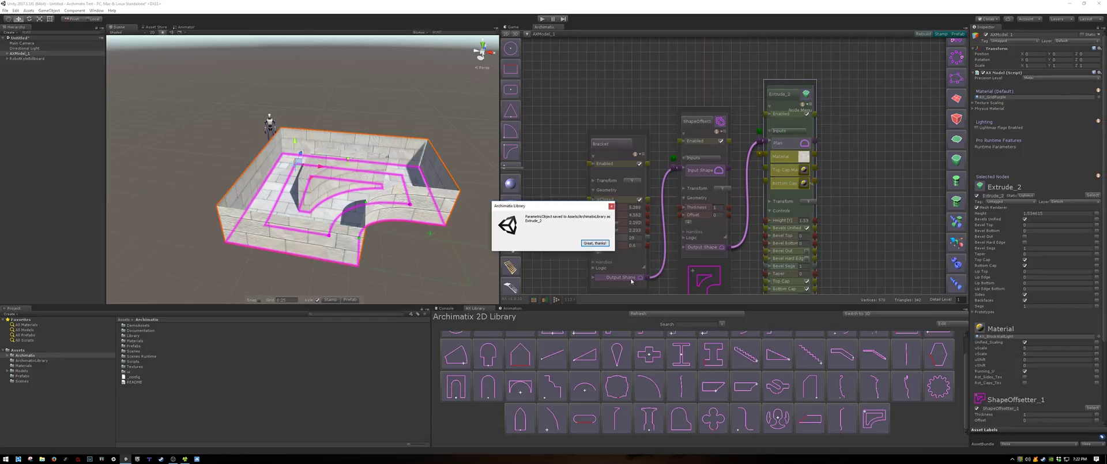
left_click(595, 244)
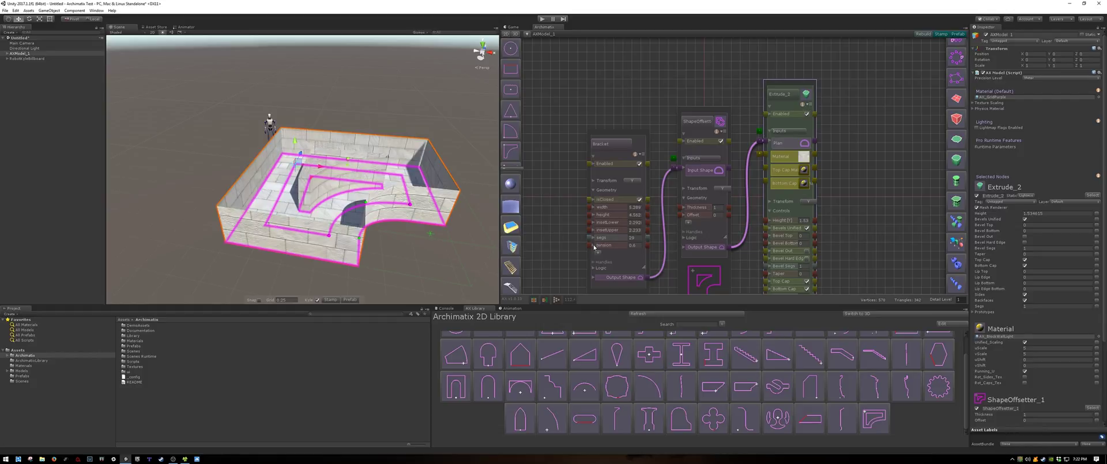
- Switch the library back to 3D models and deselect all graph nodes
left_click(891, 314)
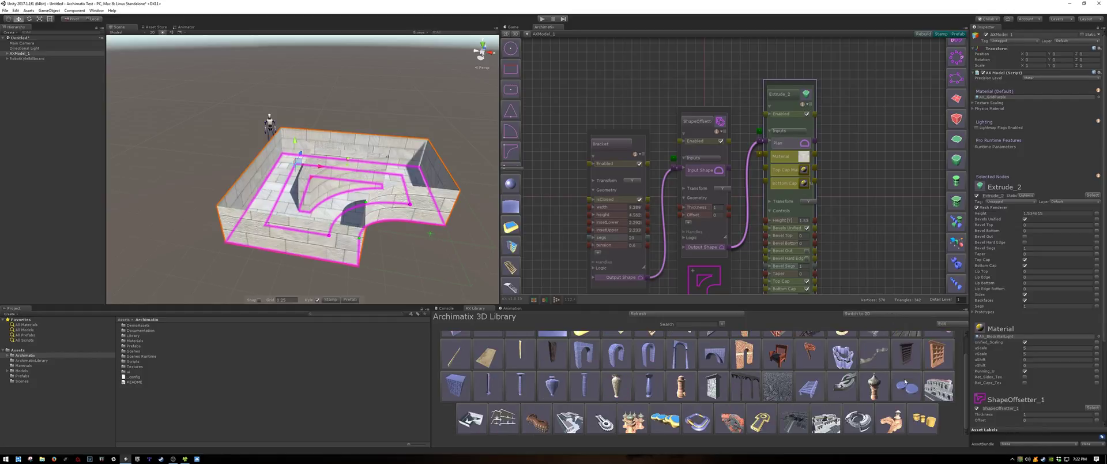
scroll(732, 392, "up", 1)
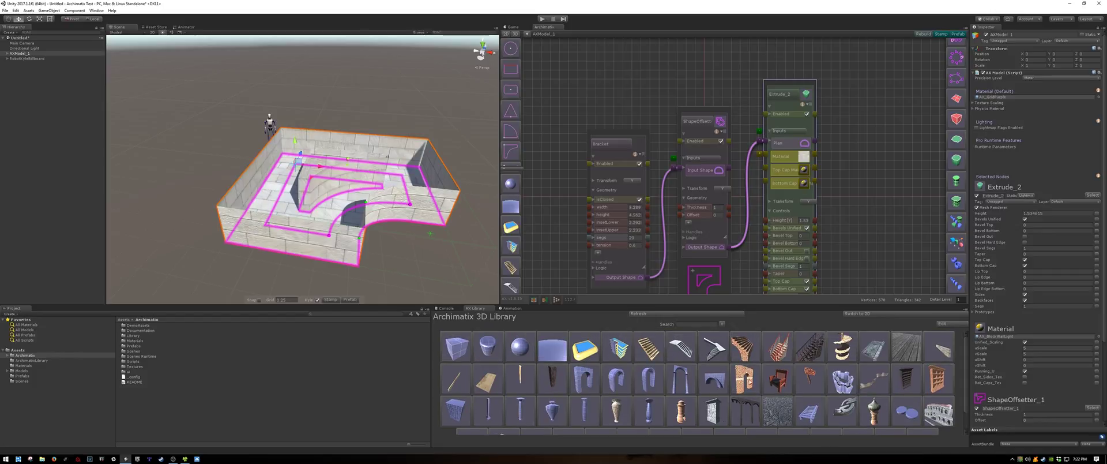
scroll(851, 363, "down", 2)
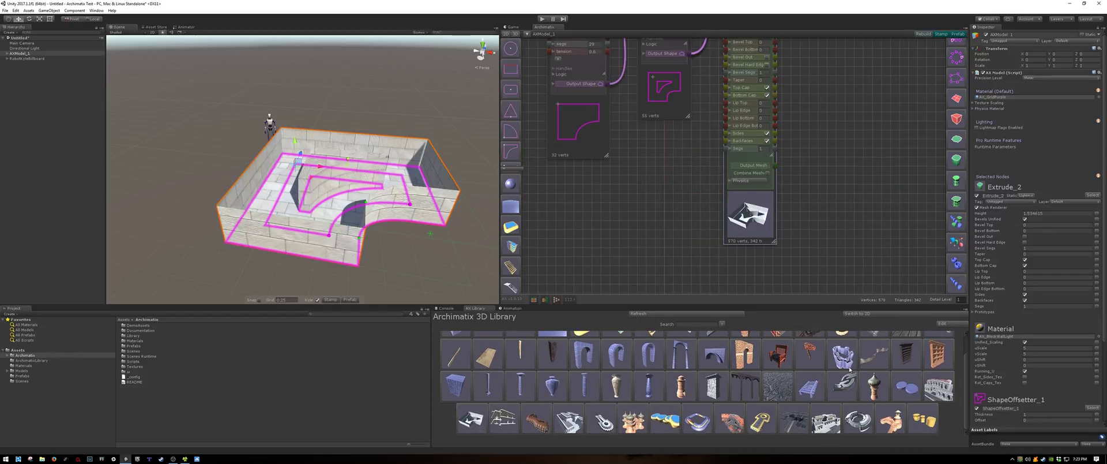
left_click(27, 390)
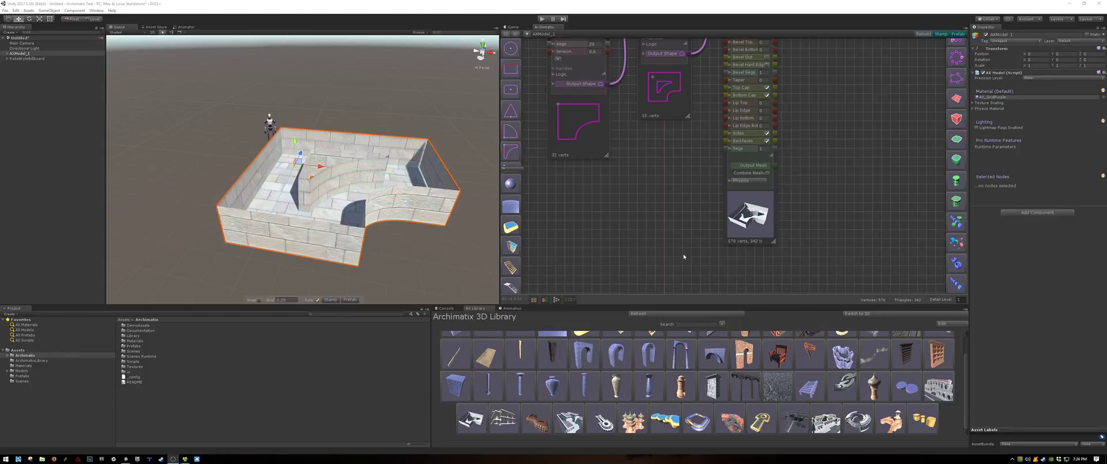
- Delete Extrude_2 and ShapeOffsetter_1, then re-add the saved wall from the 3D library
scroll(738, 219, "down", 5)
left_click_drag(807, 212, 620, 99)
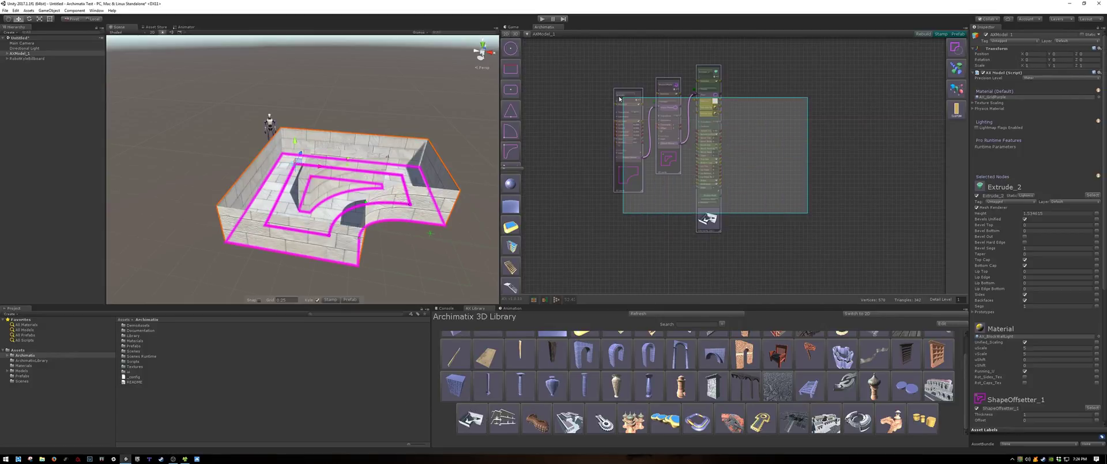
key("Delete")
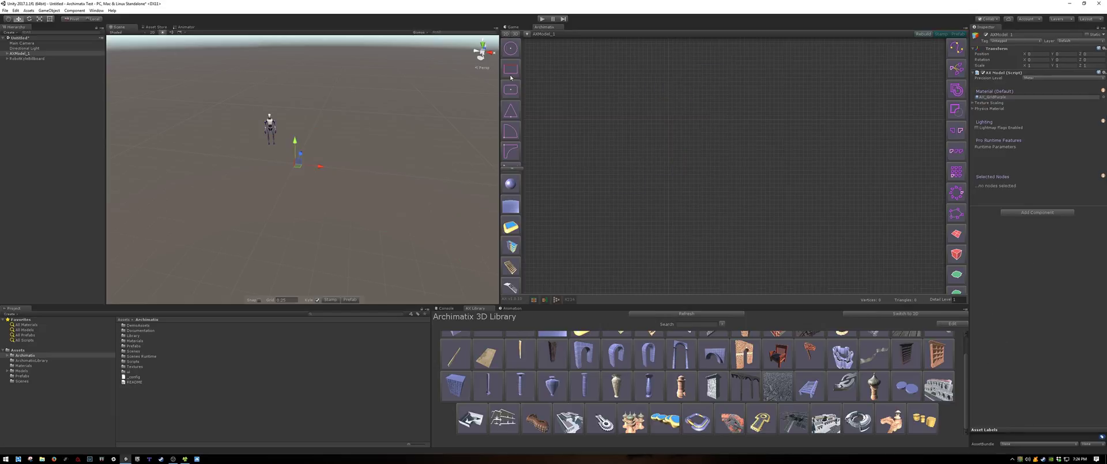
left_click(471, 422)
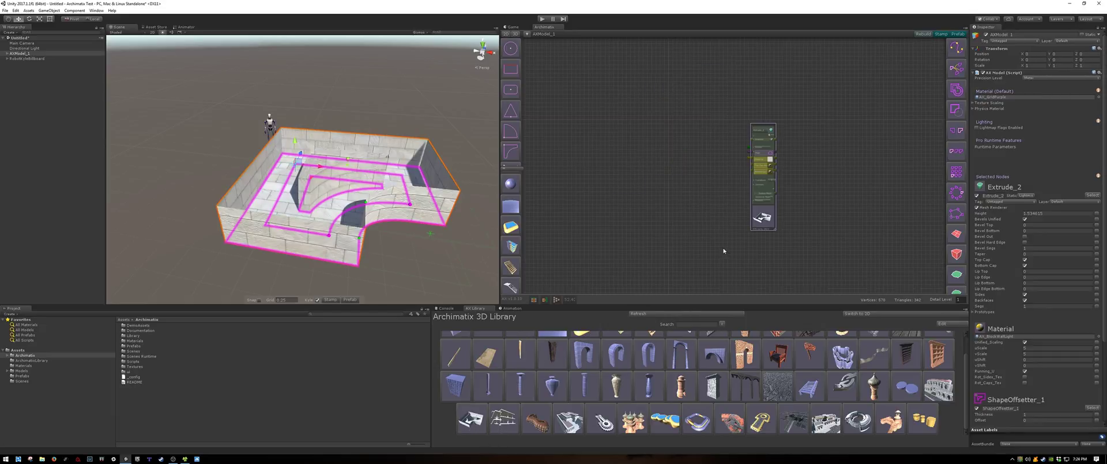
- Expose the ShapeOffset and Bracket source nodes and lay them out left to right
scroll(757, 202, "up", 2)
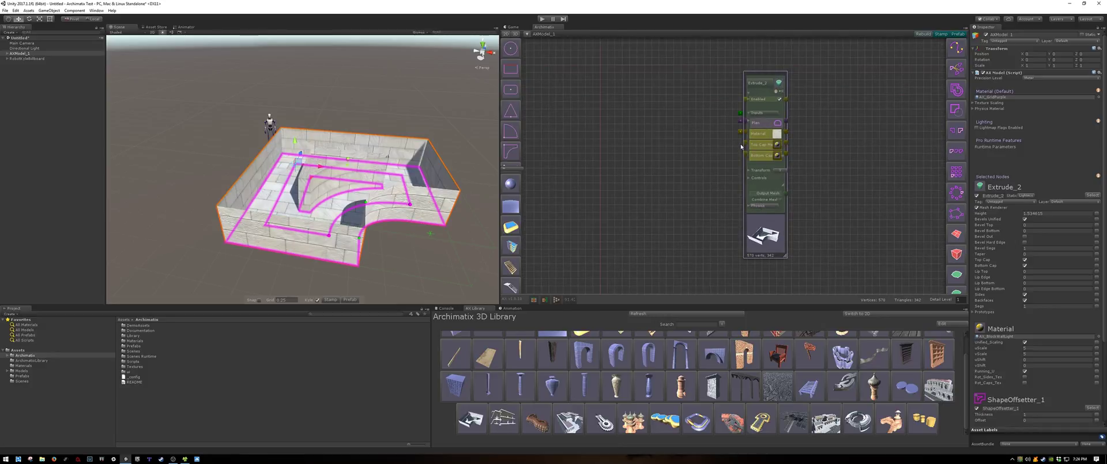
left_click(741, 114)
left_click(607, 113)
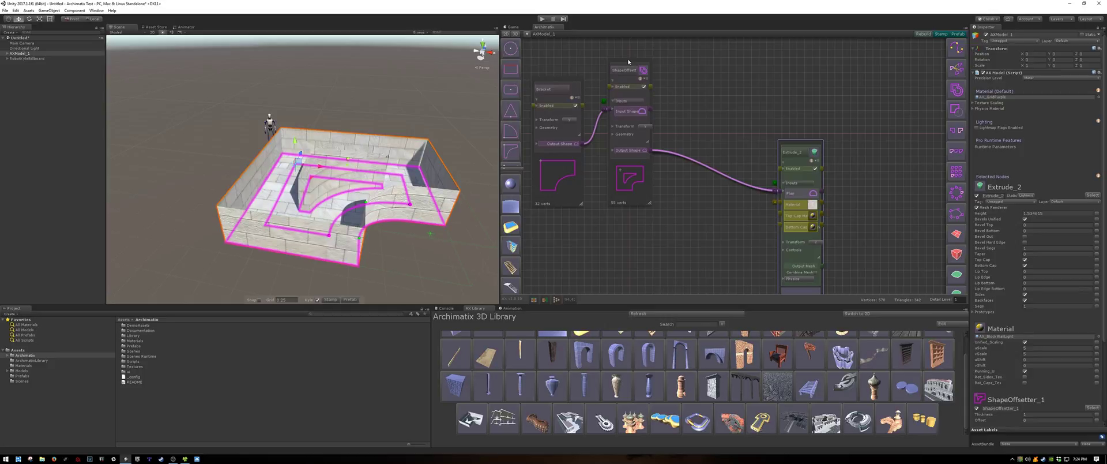
left_click_drag(628, 62, 702, 116)
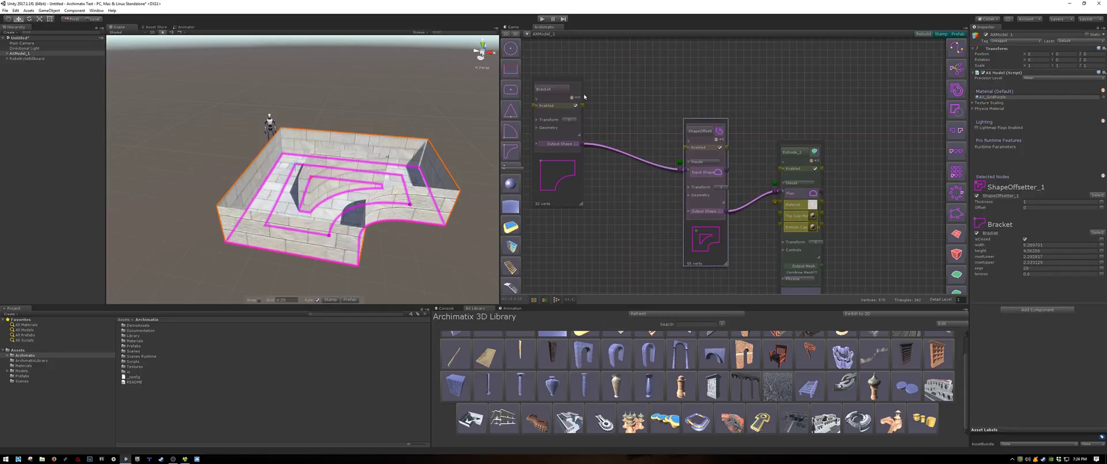
left_click_drag(578, 99, 629, 135)
left_click_drag(881, 228, 859, 169)
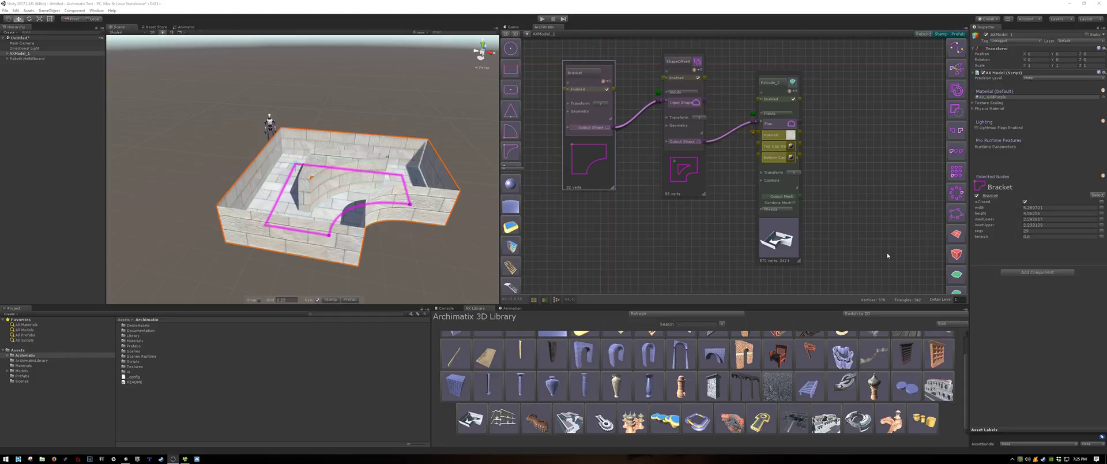
- Put the 3D library into its editable list and scroll to the Extrude_2 entry
left_click(949, 325)
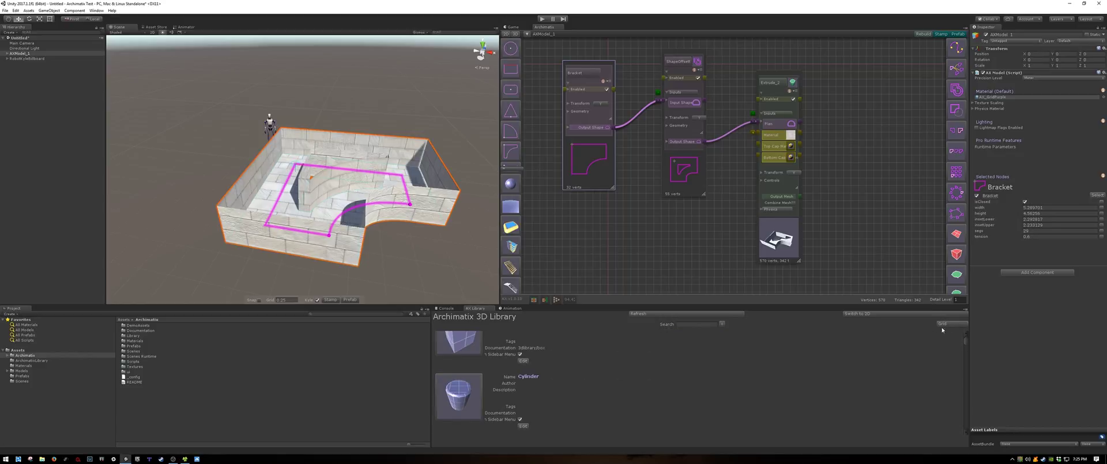
scroll(598, 379, "down", 5)
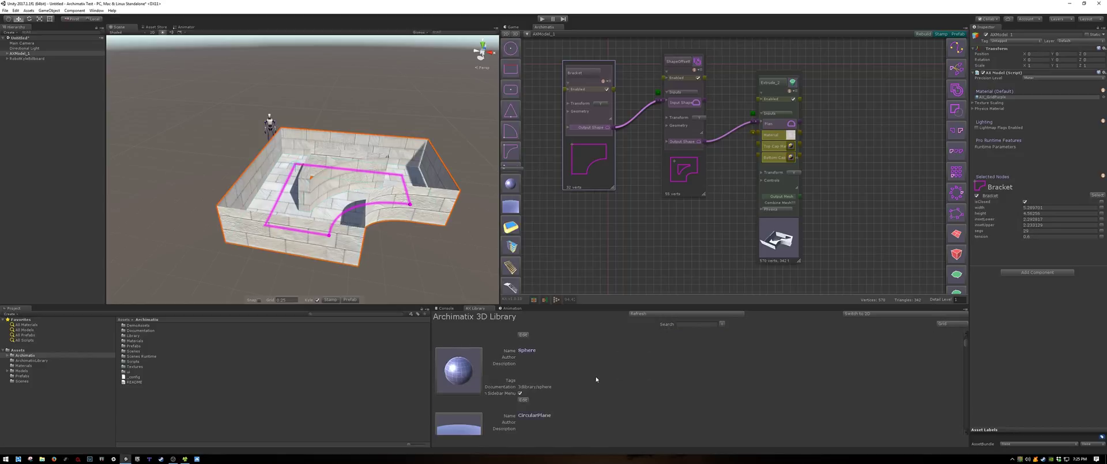
scroll(596, 379, "down", 6)
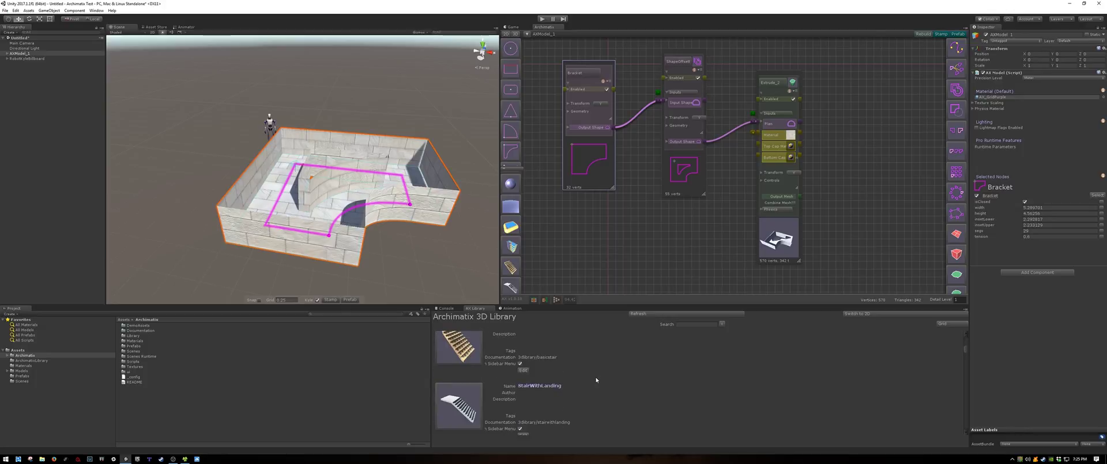
scroll(596, 380, "down", 6)
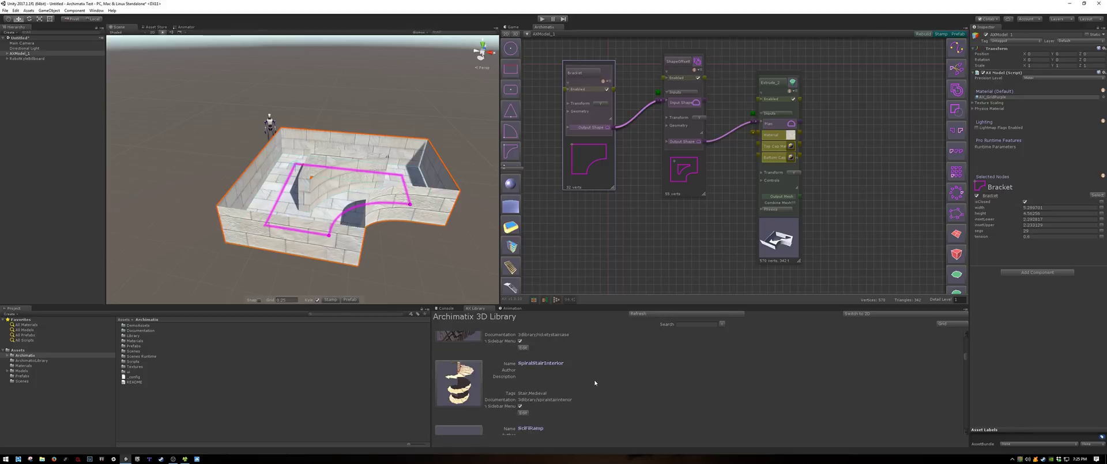
scroll(593, 384, "down", 6)
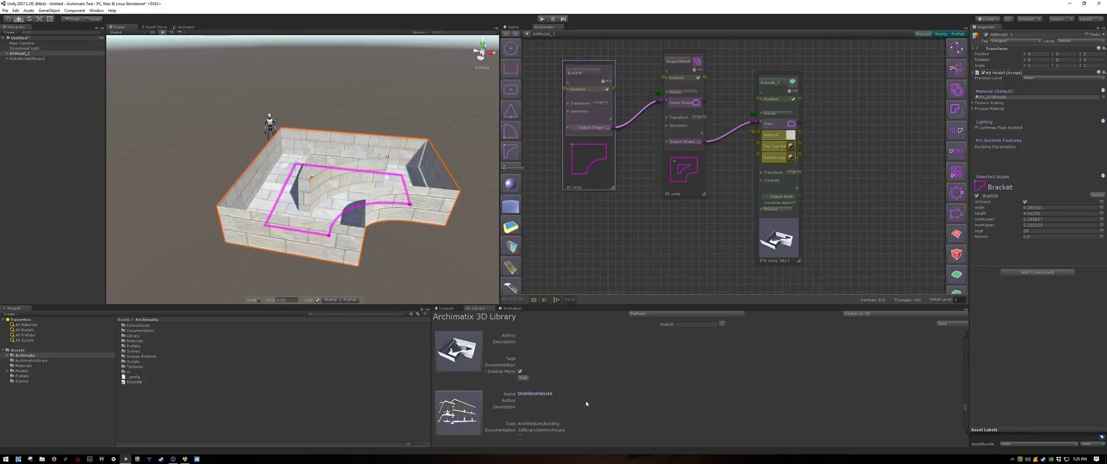
scroll(583, 401, "up", 2)
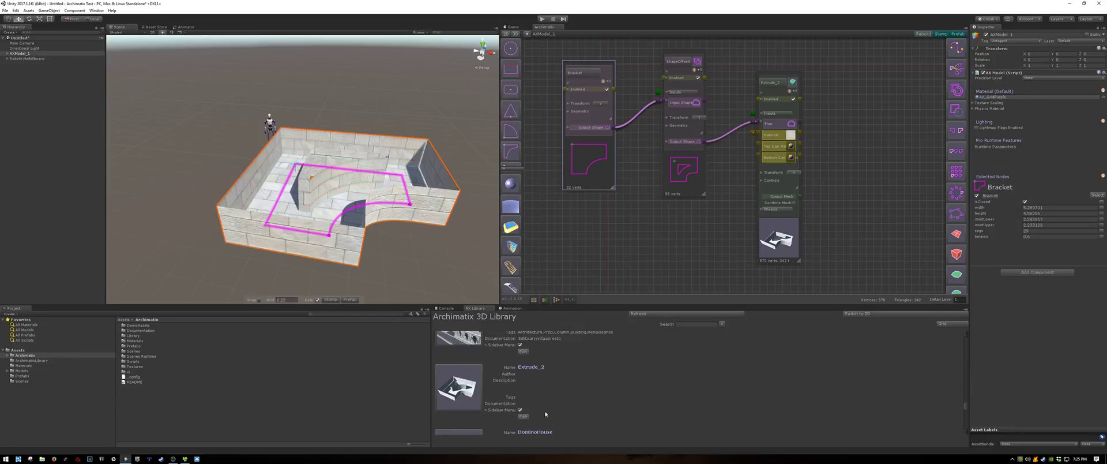
- Rename the Extrude_2 entry to Corridor A and step through Author, Description, Tags and Documentation
left_click(523, 416)
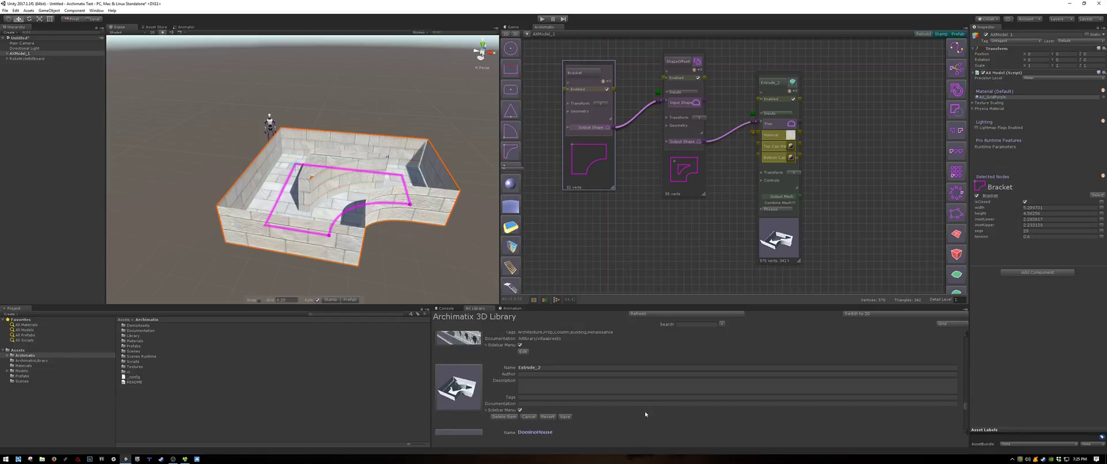
left_click(544, 366)
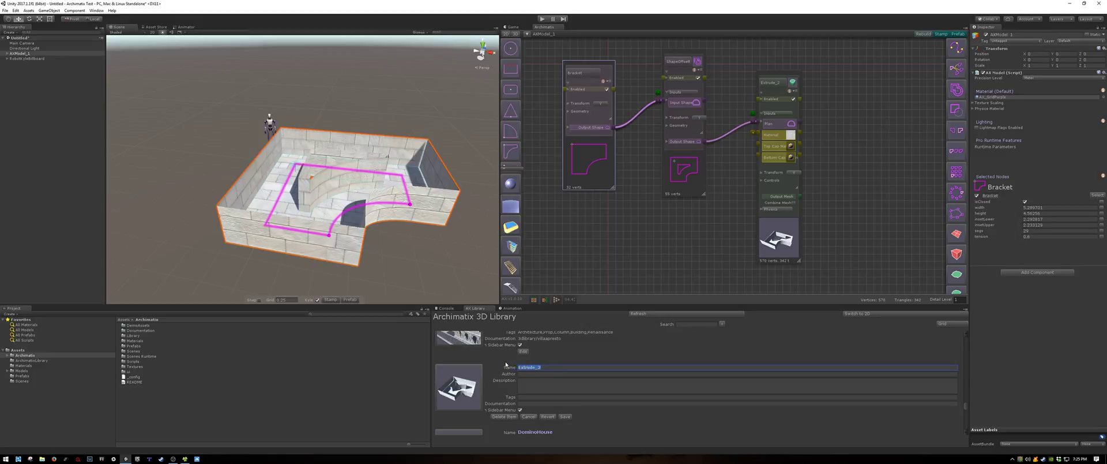
type("Cori")
type("ridor A")
left_click(522, 374)
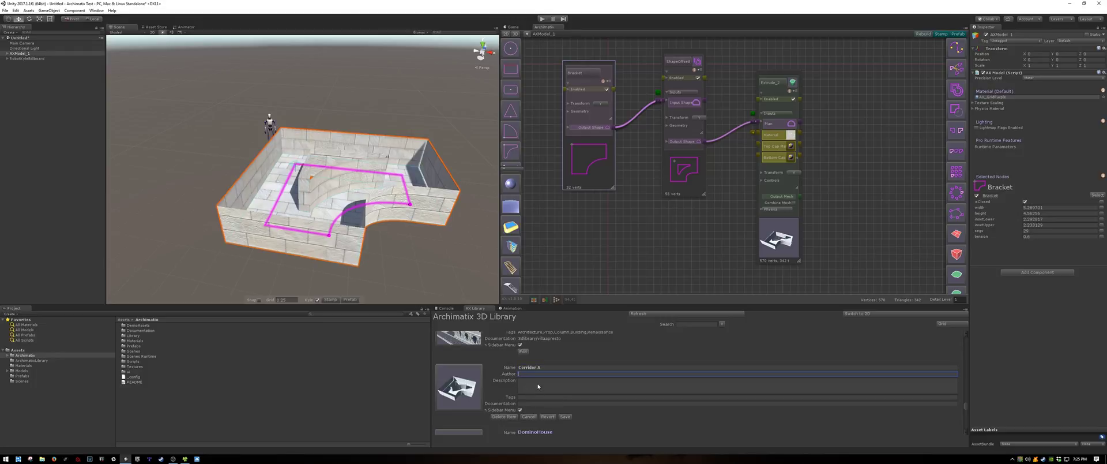
left_click(538, 386)
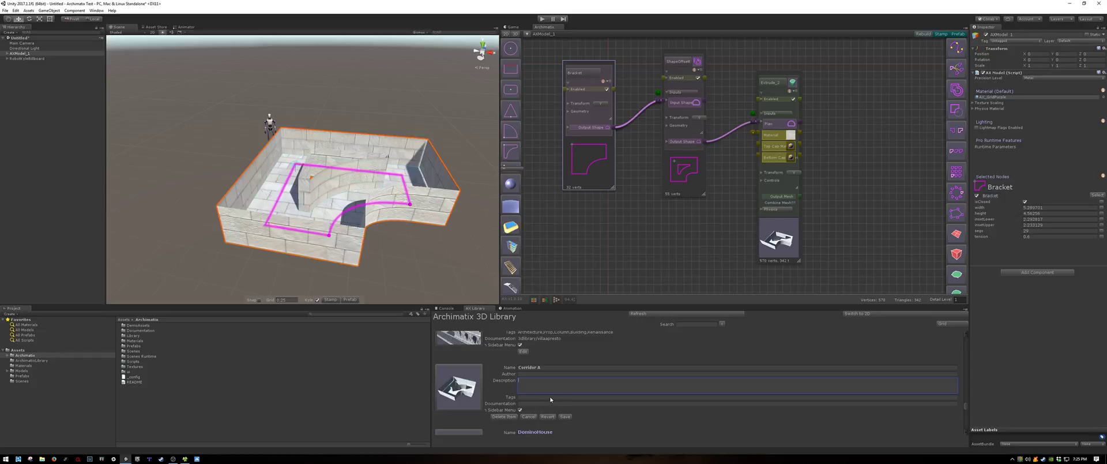
left_click(551, 397)
left_click(562, 403)
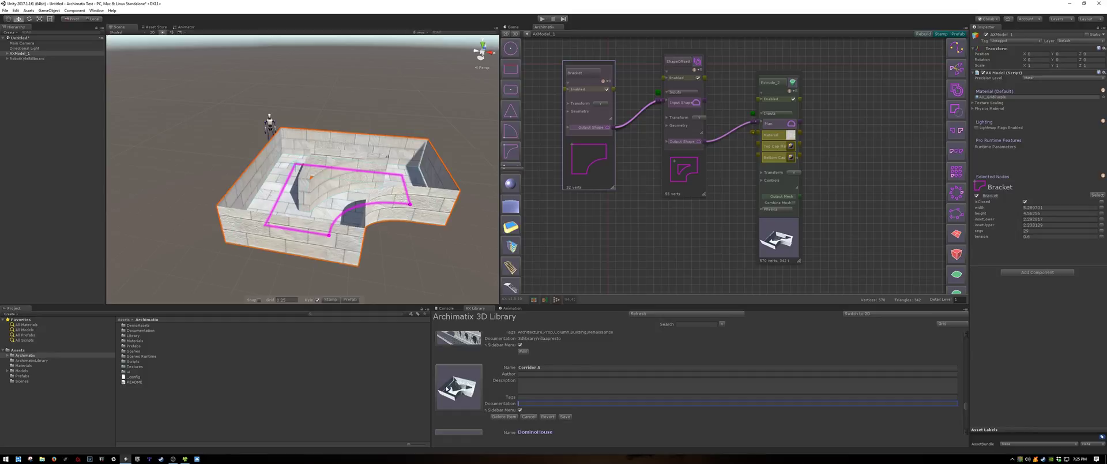
- Delete the Corridor A entry, confirm with Really Delete, and return the 3D library to the thumbnail grid
left_click(504, 417)
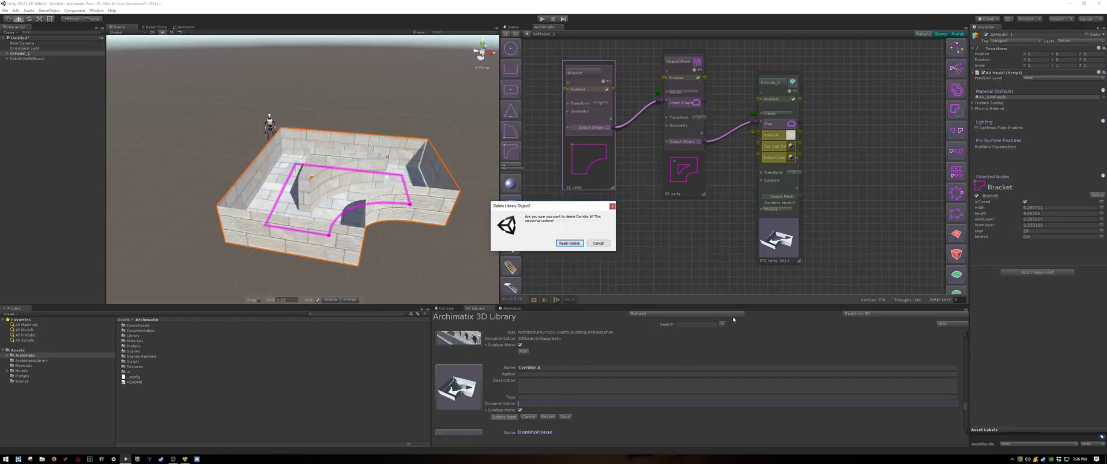
left_click(570, 243)
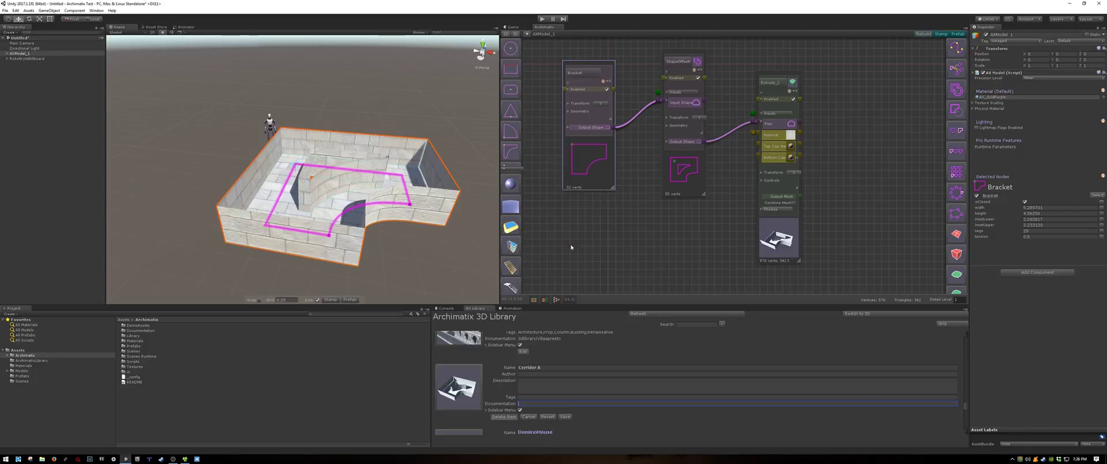
left_click(939, 325)
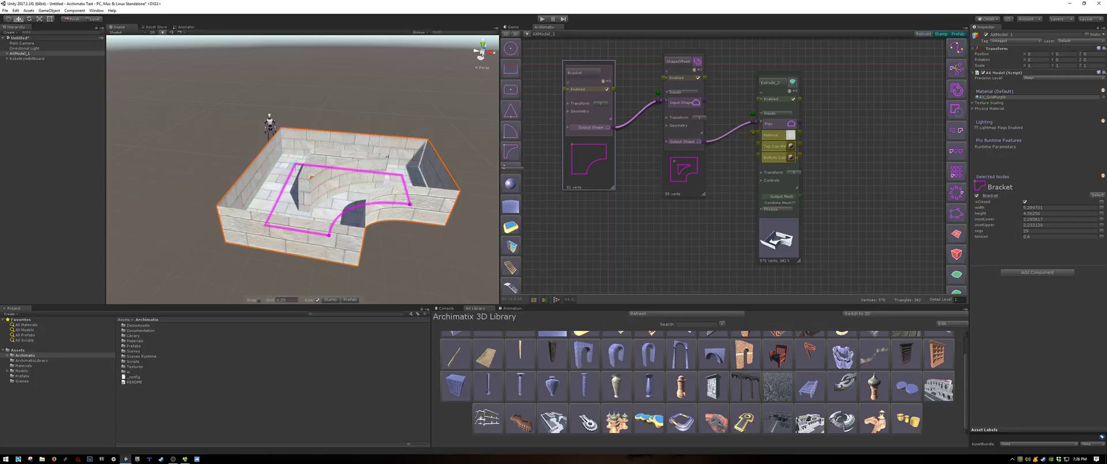
scroll(713, 390, "up", 2)
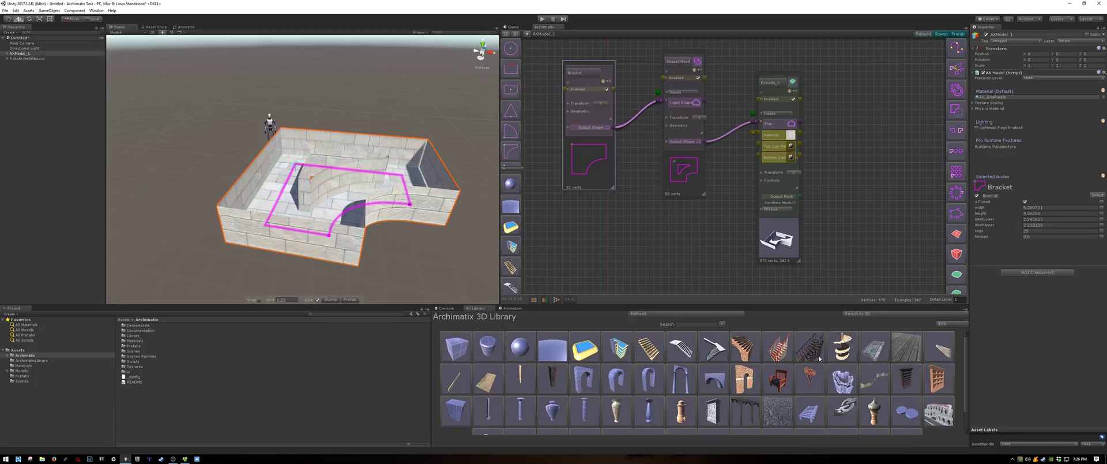
- Switch to the 2D shape library and show it as an editable list
left_click(889, 315)
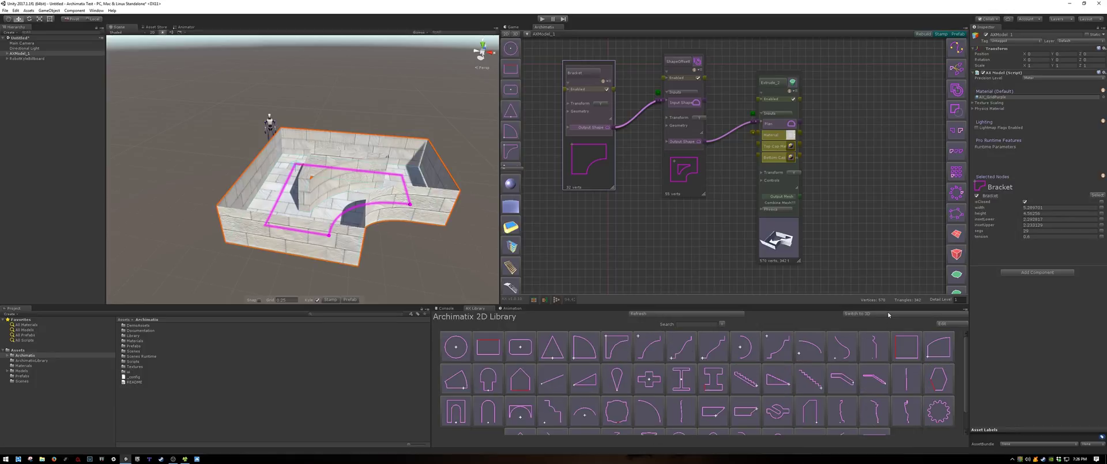
scroll(774, 382, "down", 2)
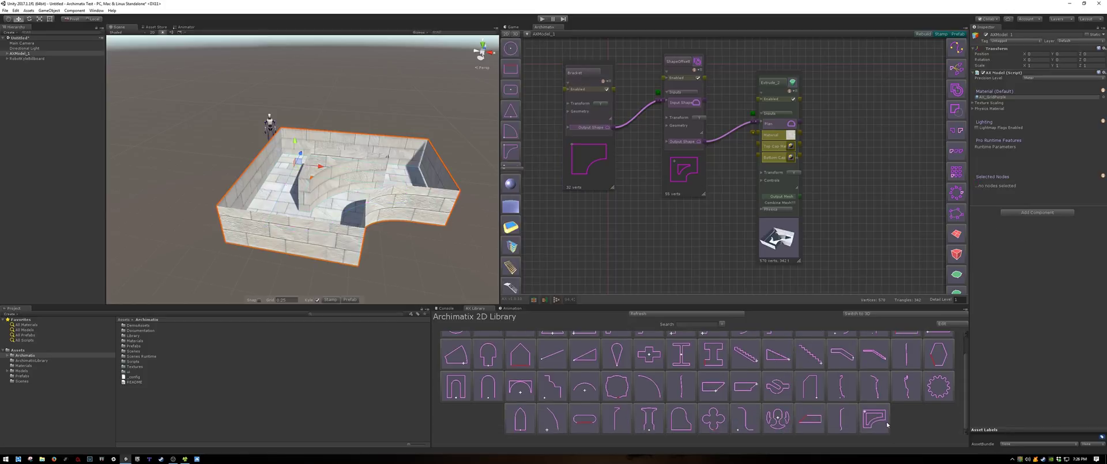
left_click(952, 325)
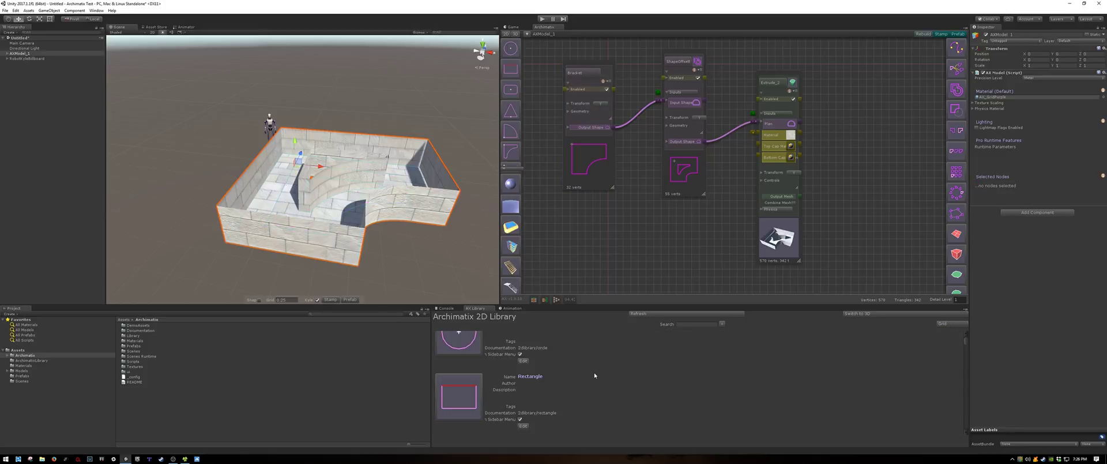
- Open the ShapeOffsetter_1 entry for editing and request its deletion
scroll(594, 372, "down", 5)
scroll(582, 389, "down", 5)
scroll(577, 404, "down", 5)
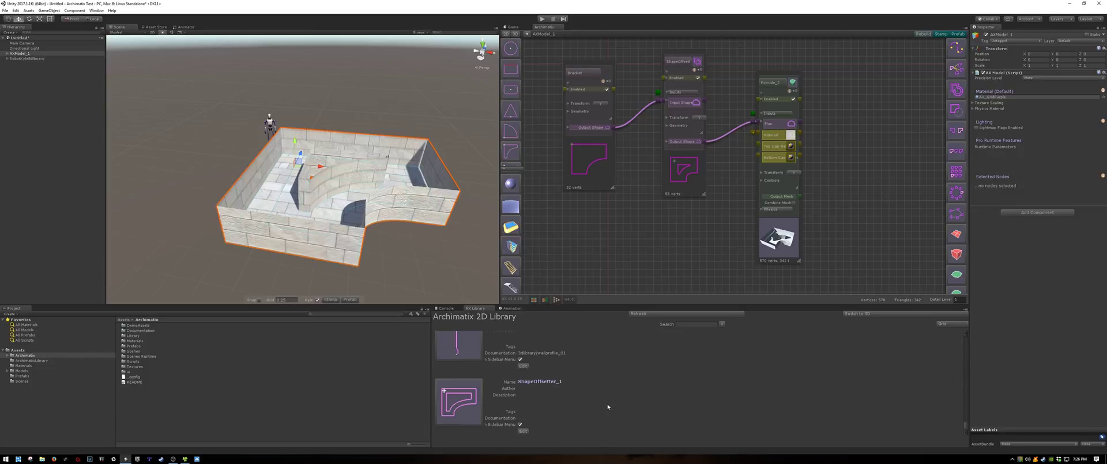
left_click(523, 425)
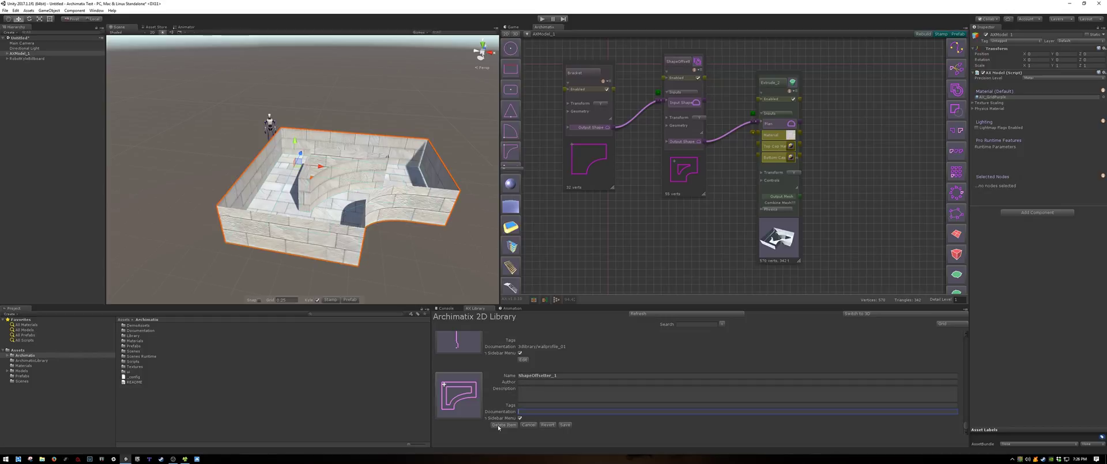
left_click(503, 424)
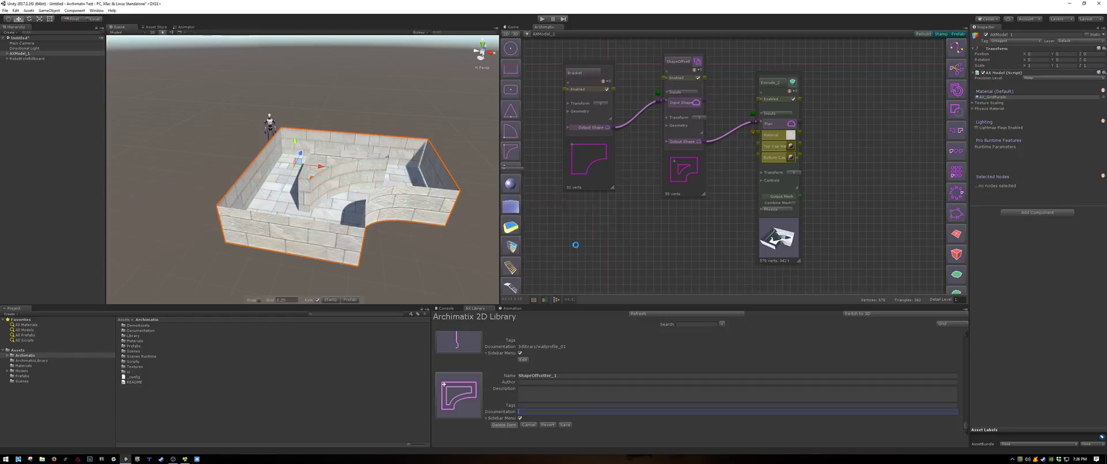